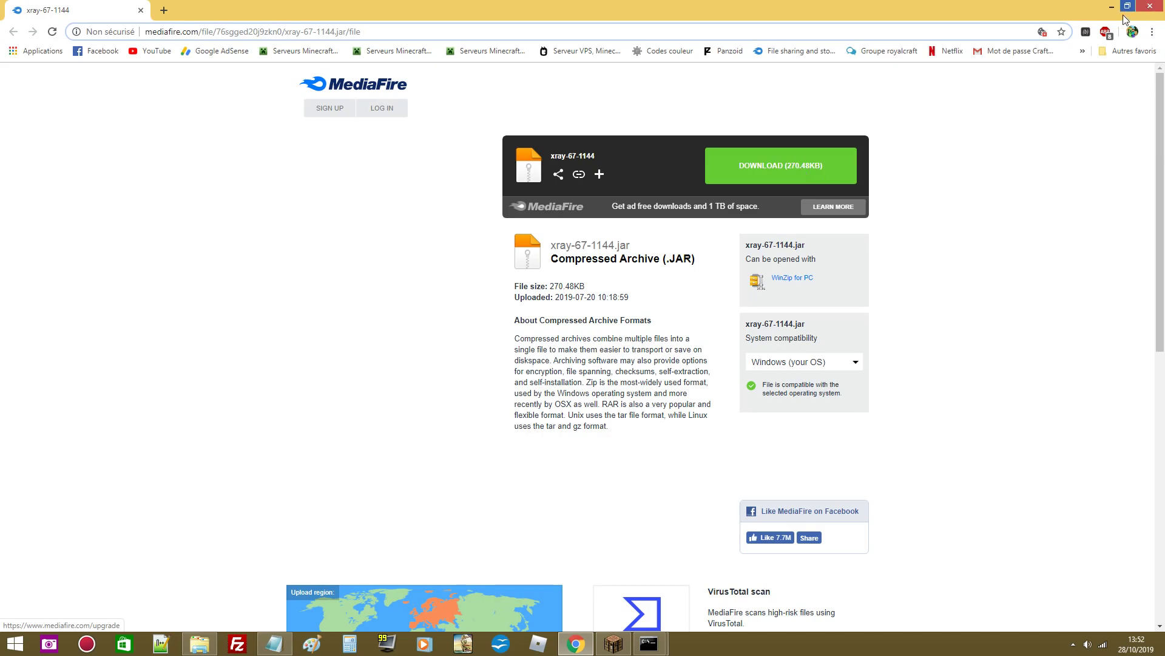
# Download xray-67-1144.jar from its MediaFire page and check the Downloads folder for the file.
pyautogui.click(758, 164)
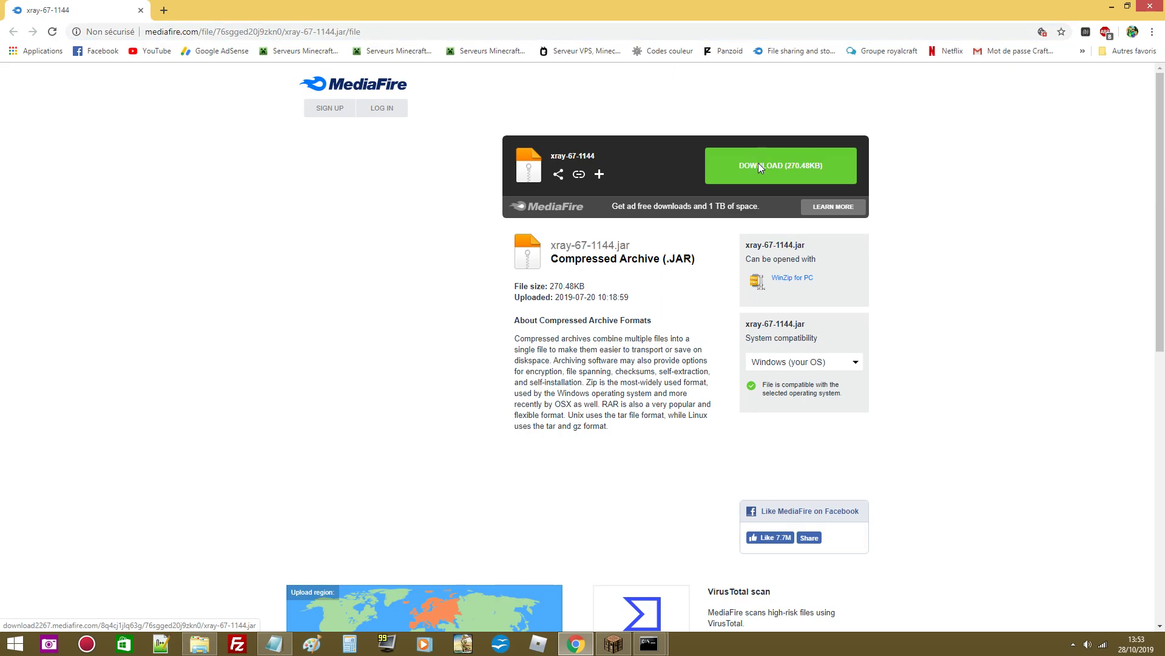
pyautogui.click(759, 163)
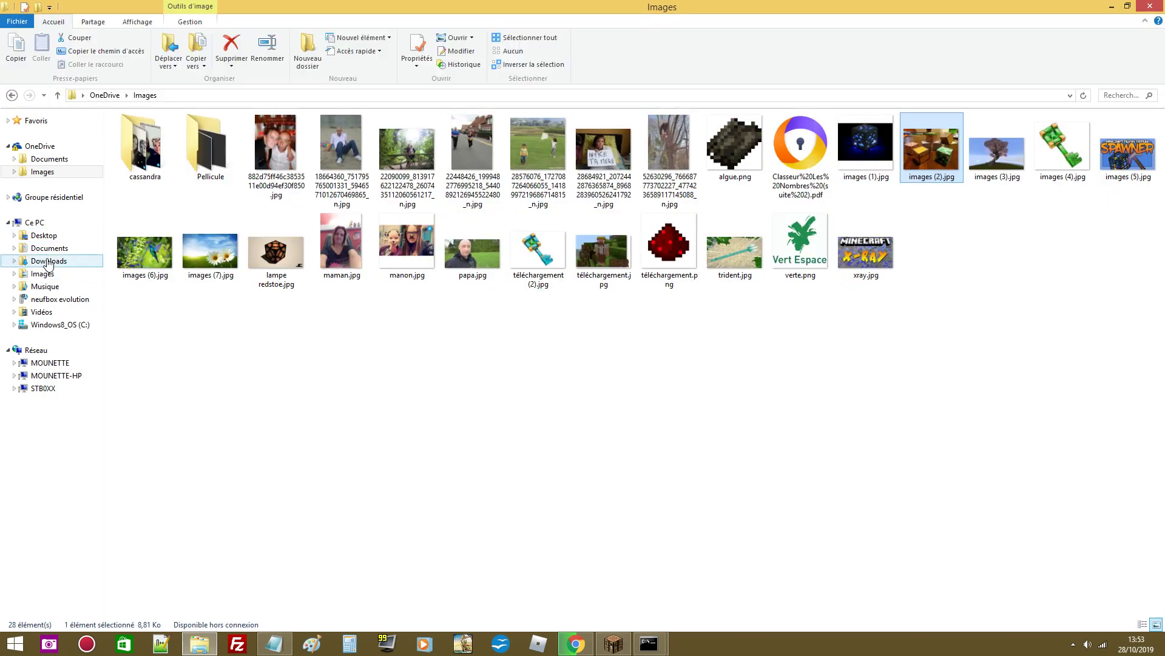
pyautogui.click(49, 263)
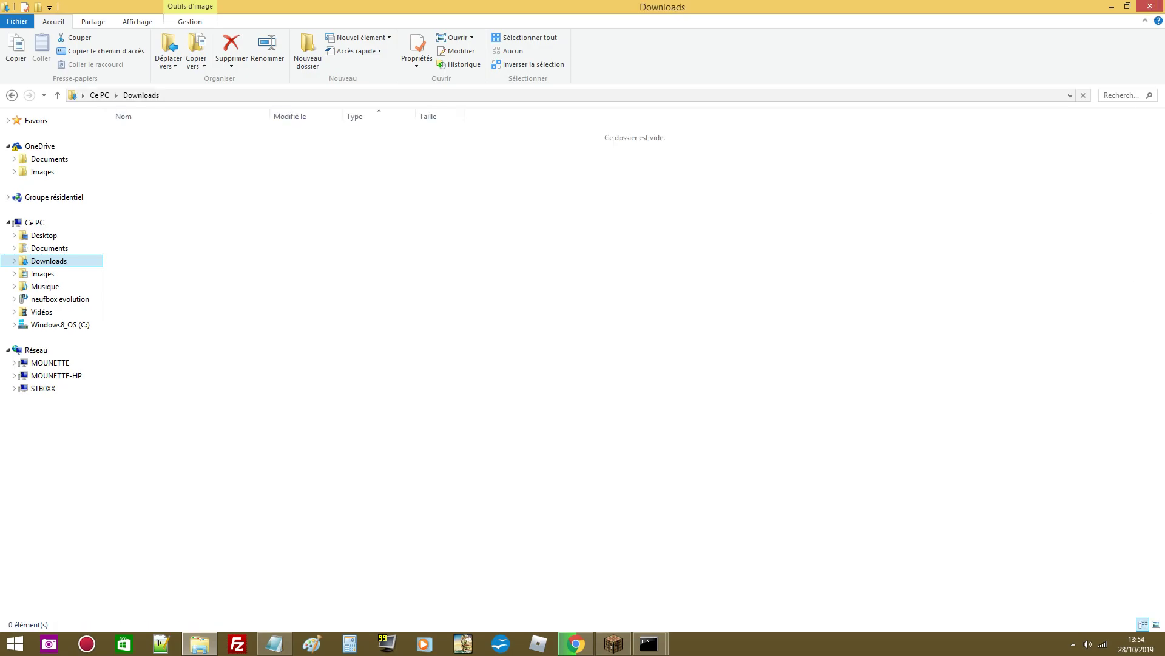
pyautogui.click(1152, 5)
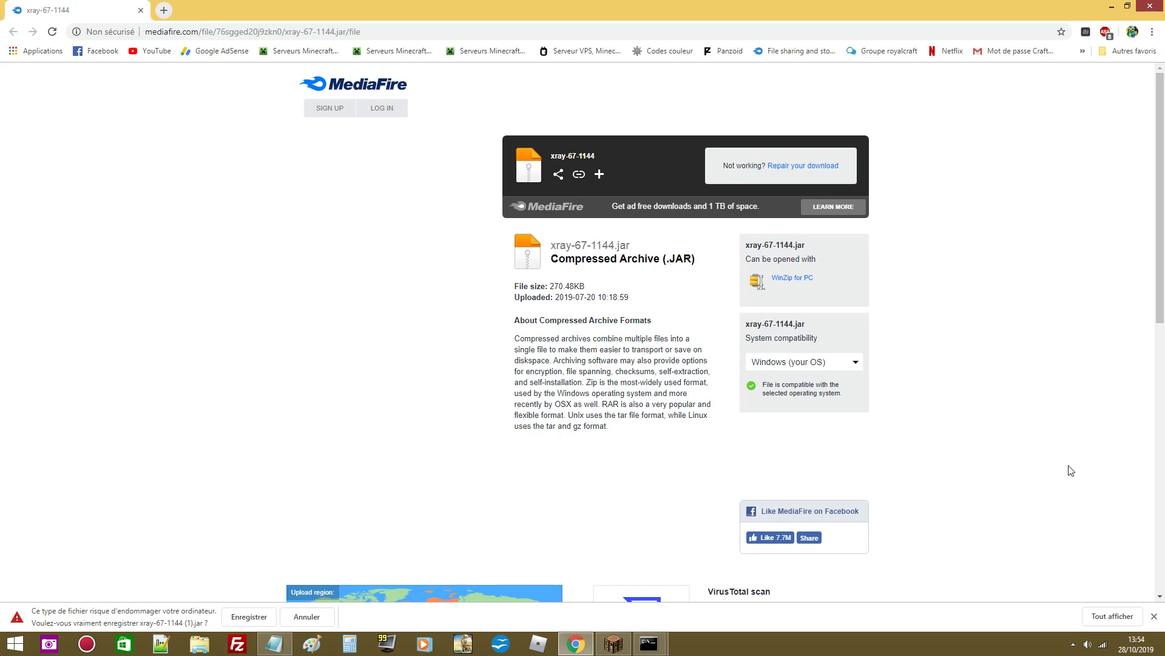
# Quit Chrome despite the pending download and return to the desktop.
pyautogui.hotkey('alt', 'F4')
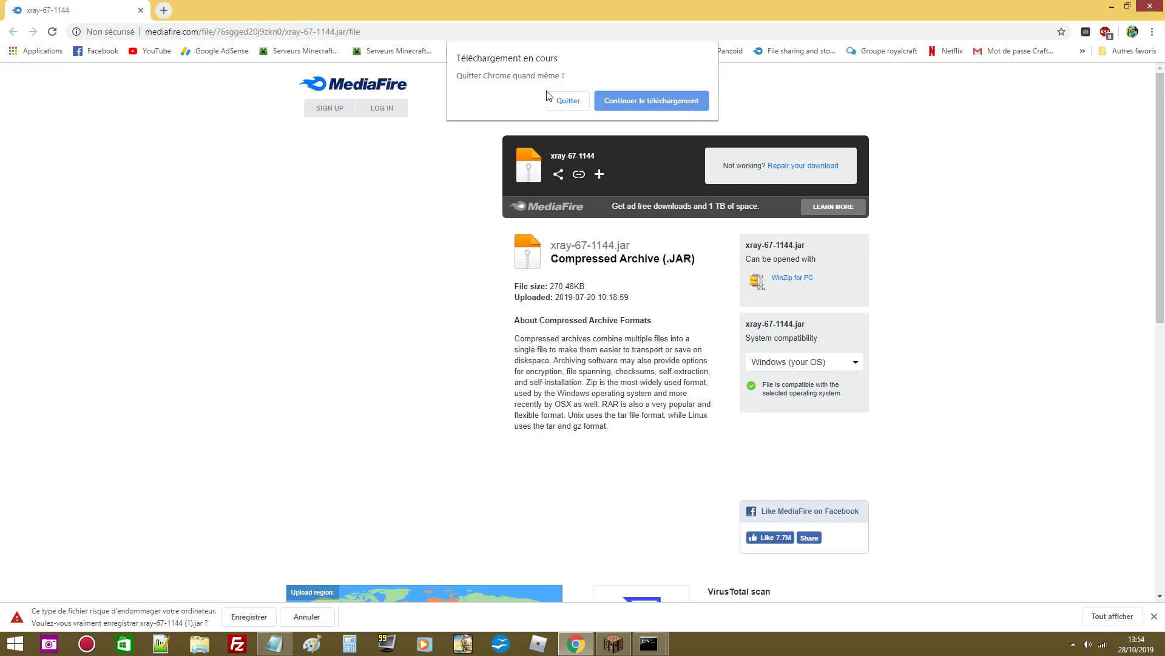
pyautogui.click(581, 104)
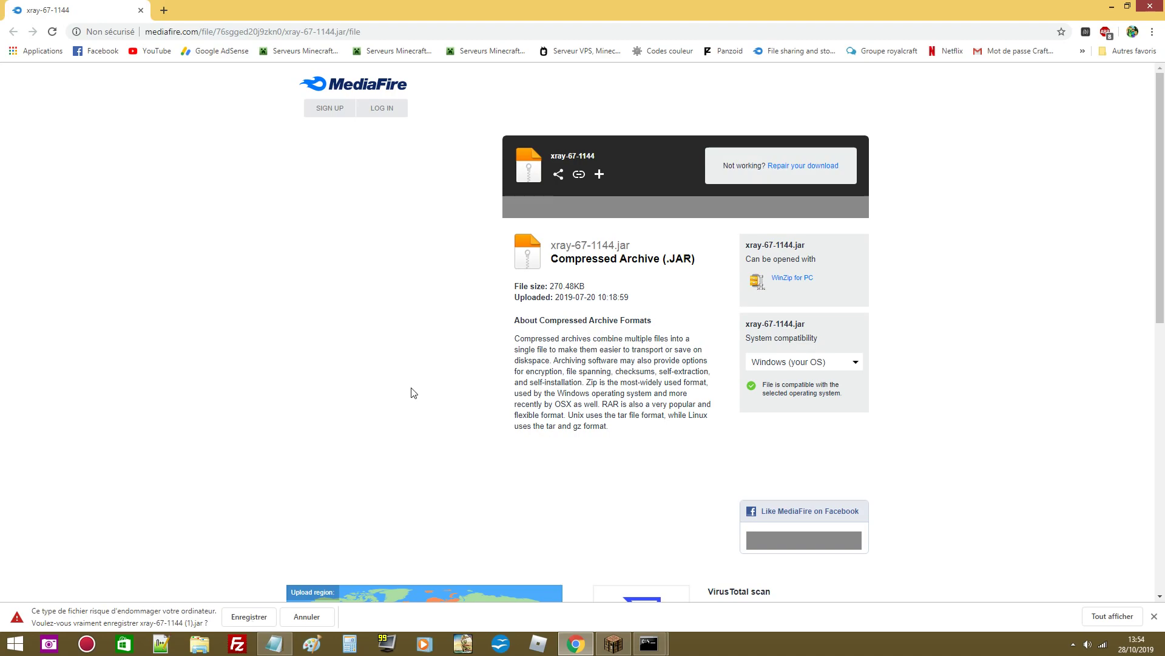
pyautogui.press('super+d')
pyautogui.press('super+d')
pyautogui.click(1147, 6)
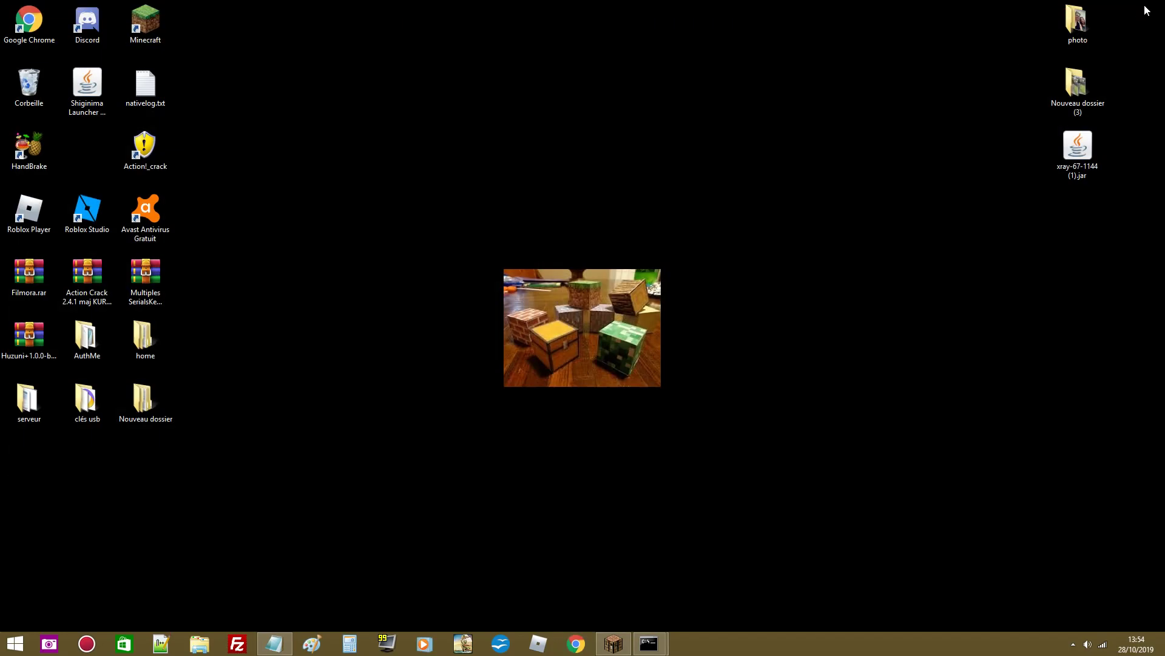
# Run the XRay installer xray-67-1144 (1).jar from the desktop and look at its profile choices.
pyautogui.click(1081, 154)
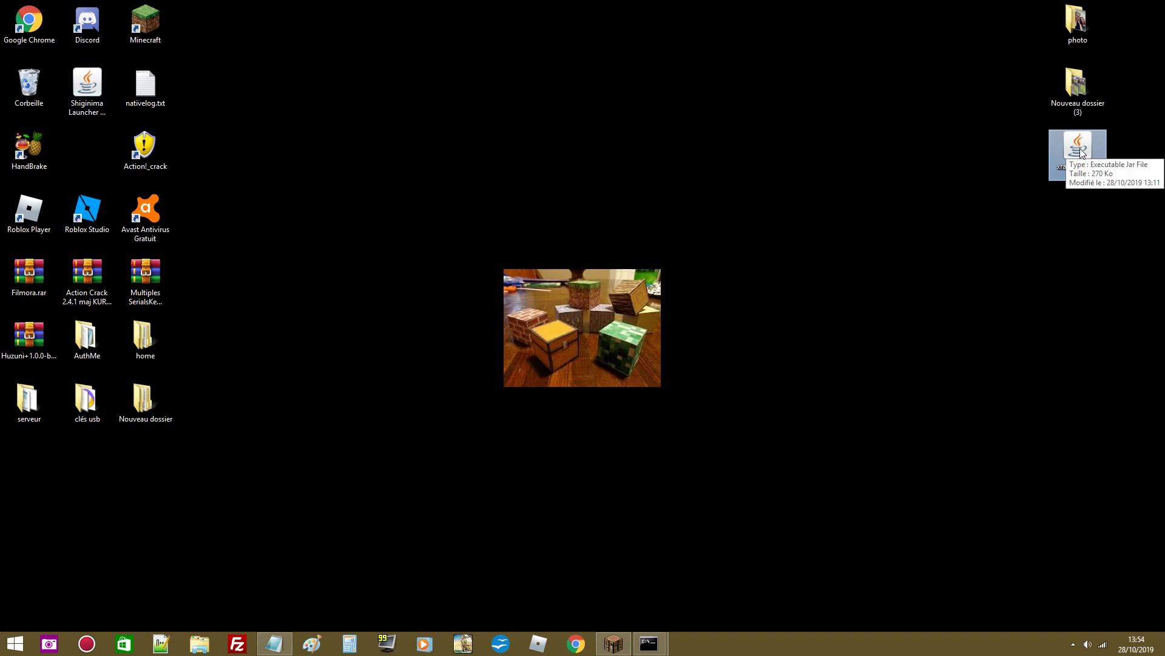
pyautogui.doubleClick(1087, 145)
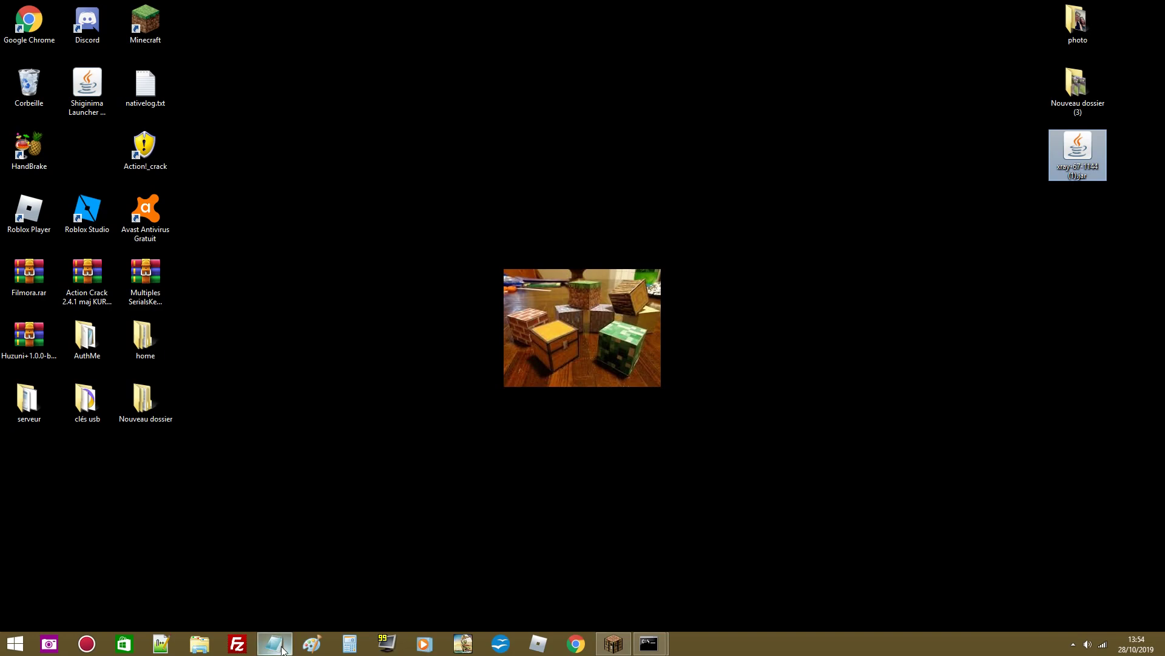
pyautogui.moveTo(282, 650)
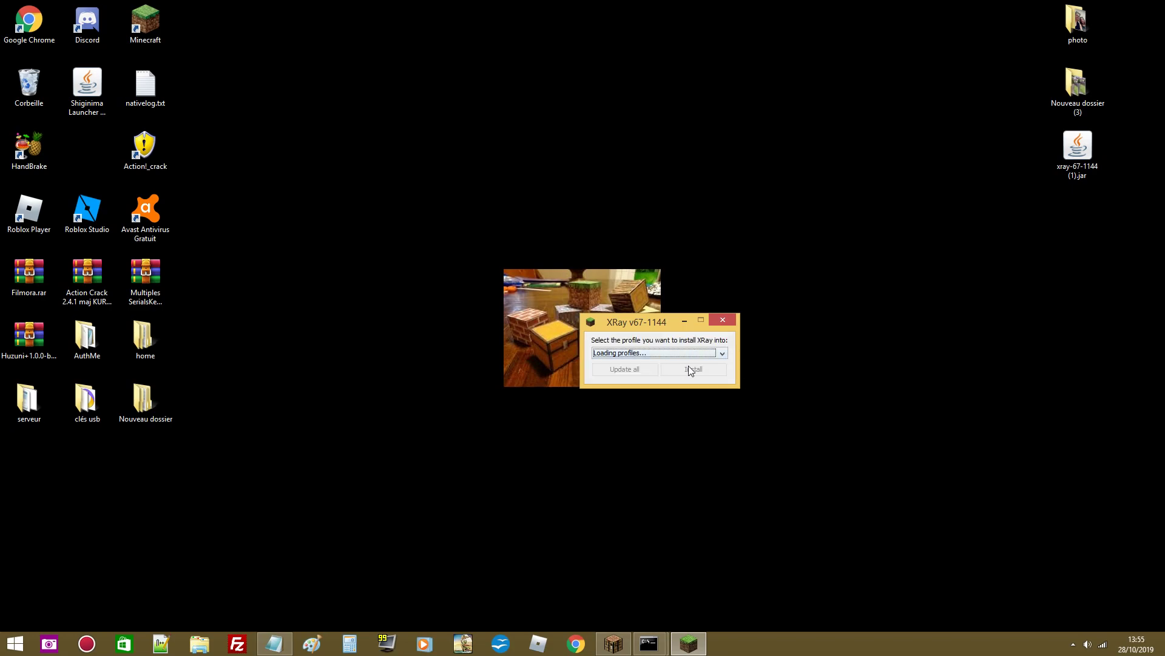
pyautogui.click(723, 354)
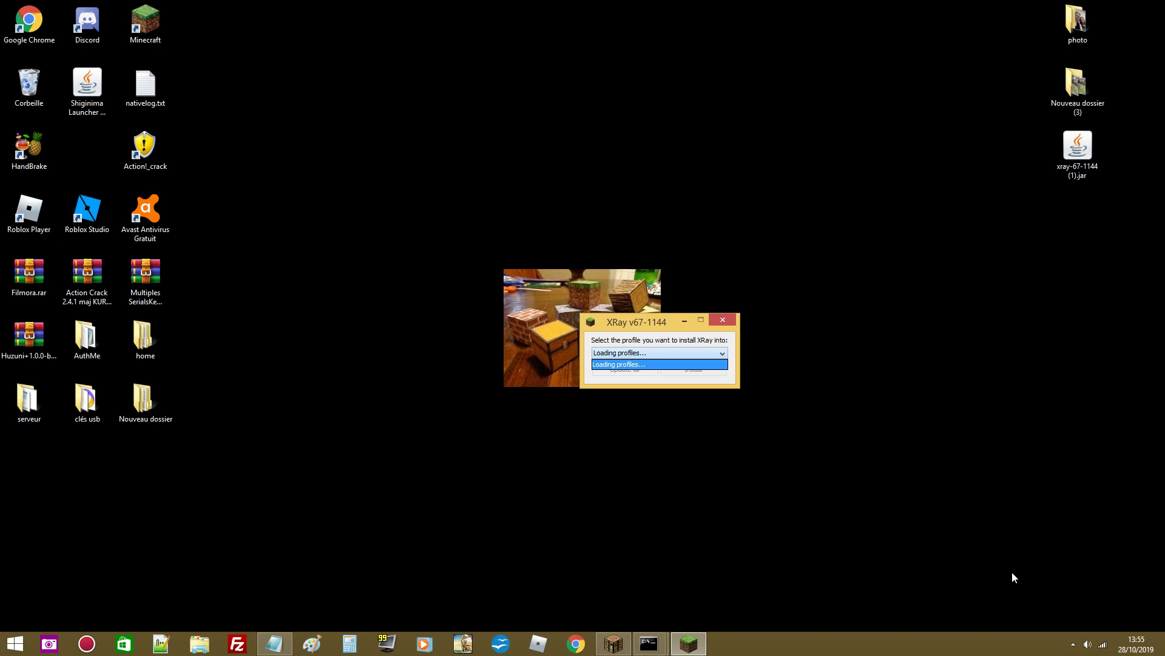
pyautogui.click(785, 366)
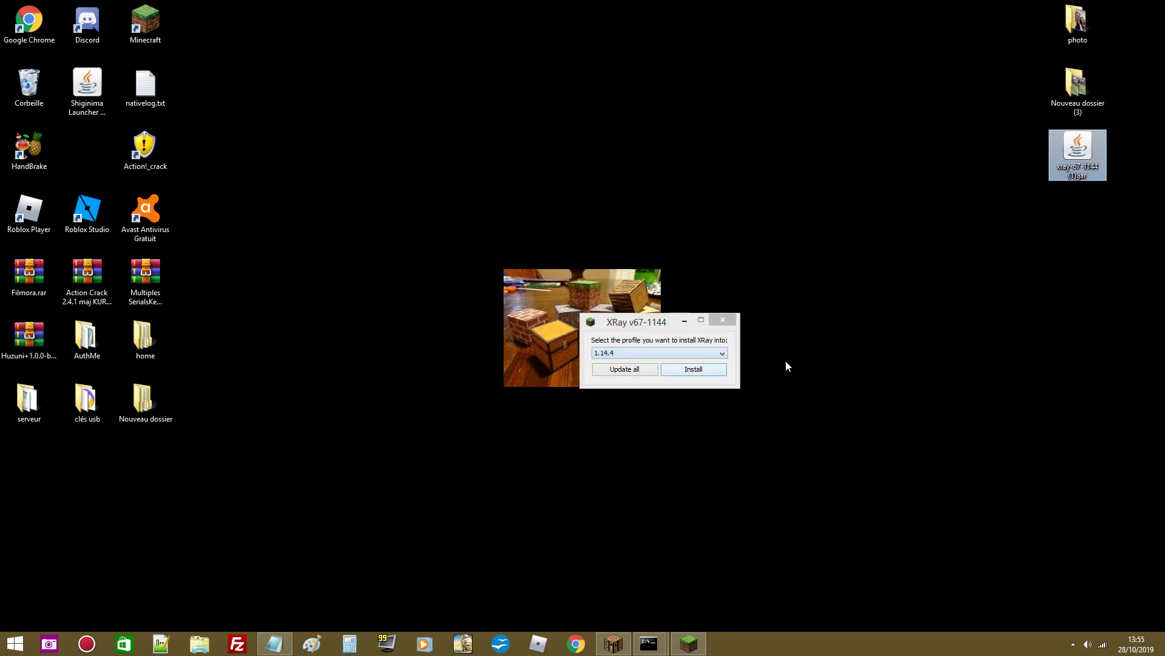
# Try to install XRay into the 1.14.4 profile as 1.14.4-XRay, overwriting the existing one, and close the installer.
pyautogui.click(694, 369)
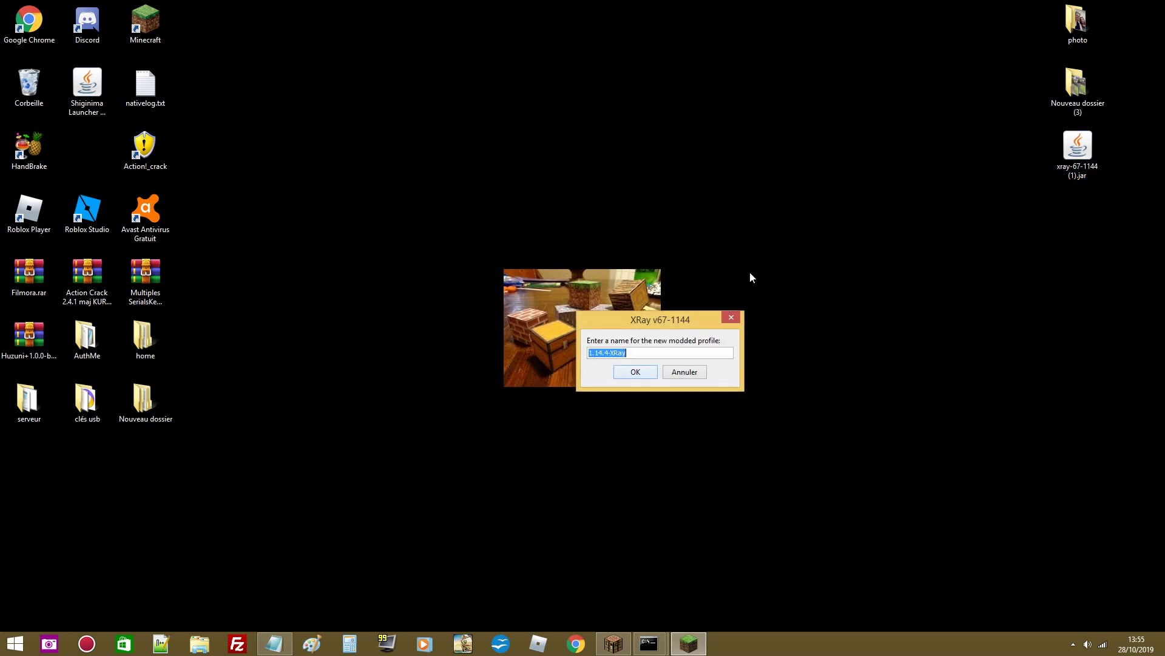
pyautogui.click(636, 373)
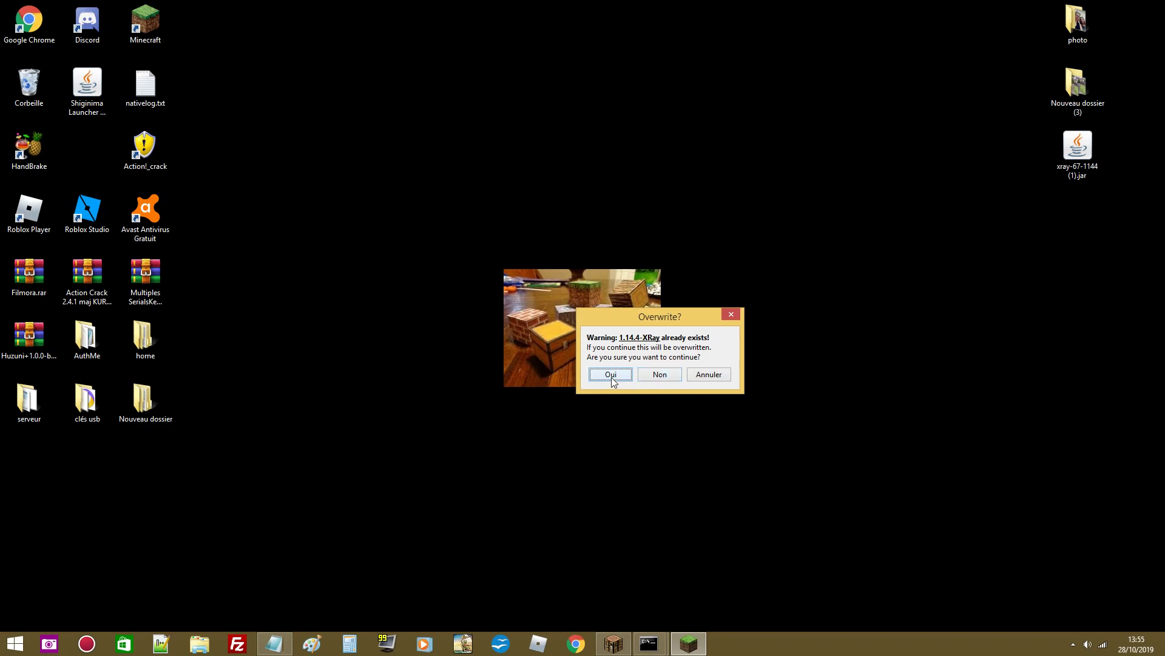
pyautogui.click(727, 314)
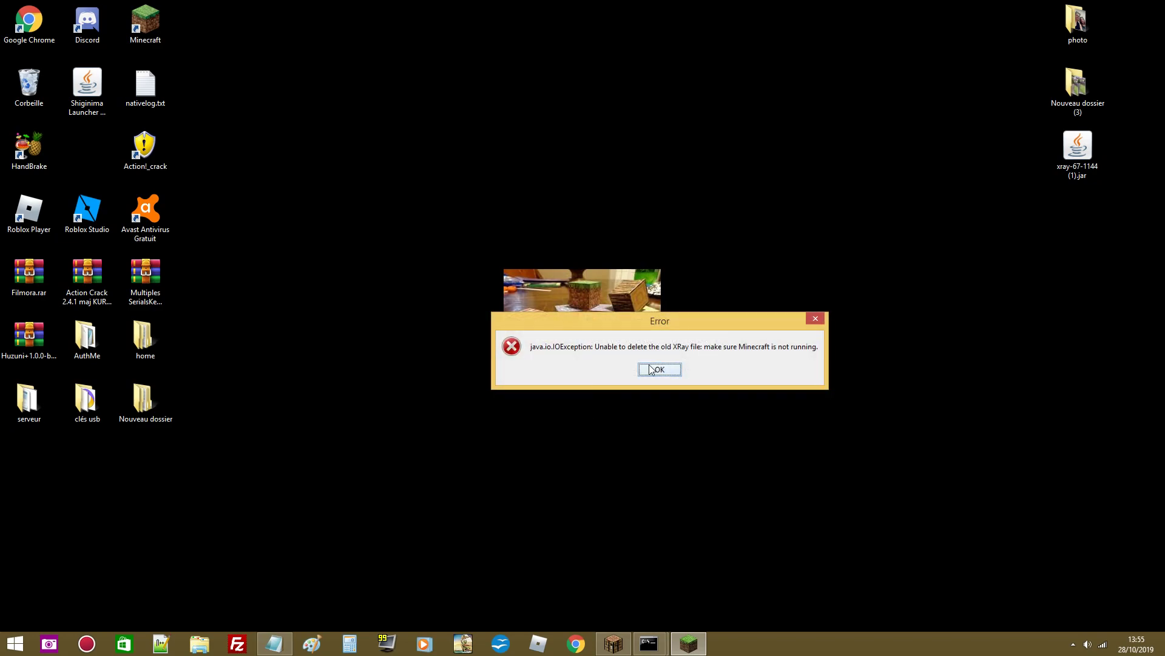
pyautogui.click(817, 322)
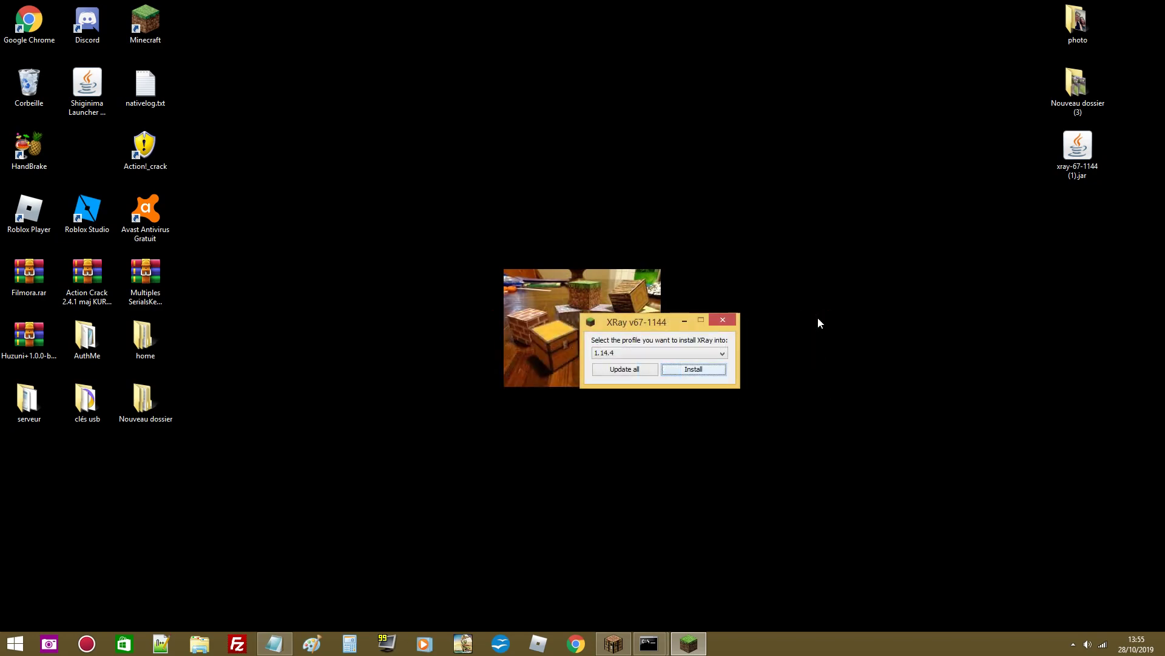
pyautogui.click(727, 321)
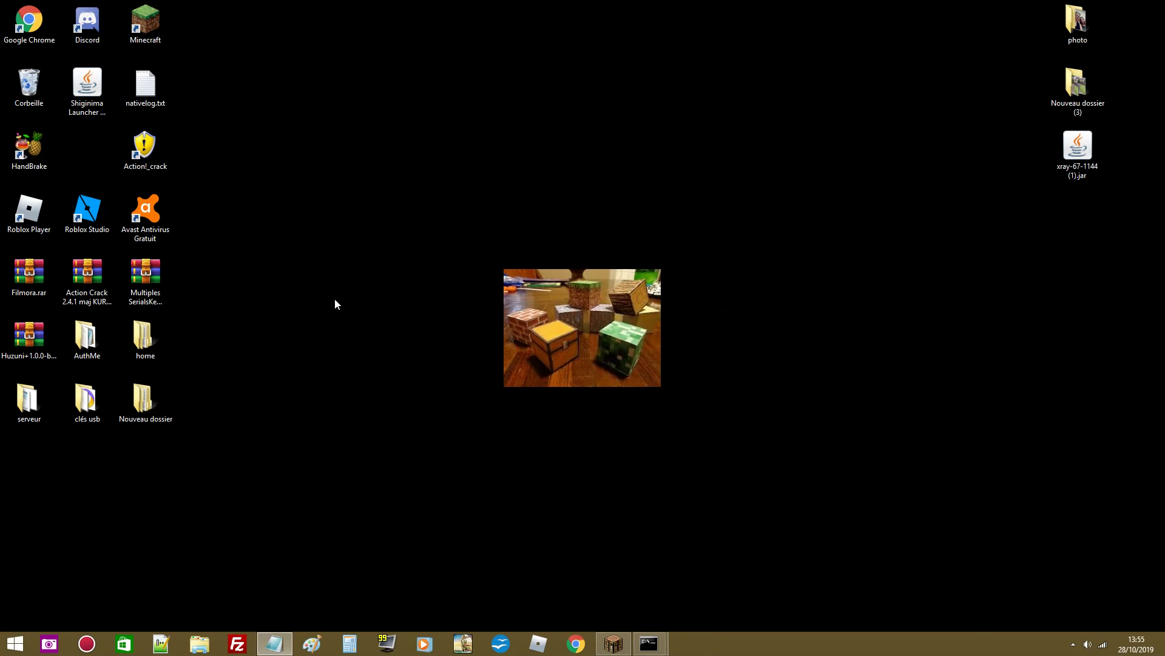
# Open the .minecraft folder in AppData\Roaming and view the contents of its mods folder.
pyautogui.press('super+r')
pyautogui.click(163, 607)
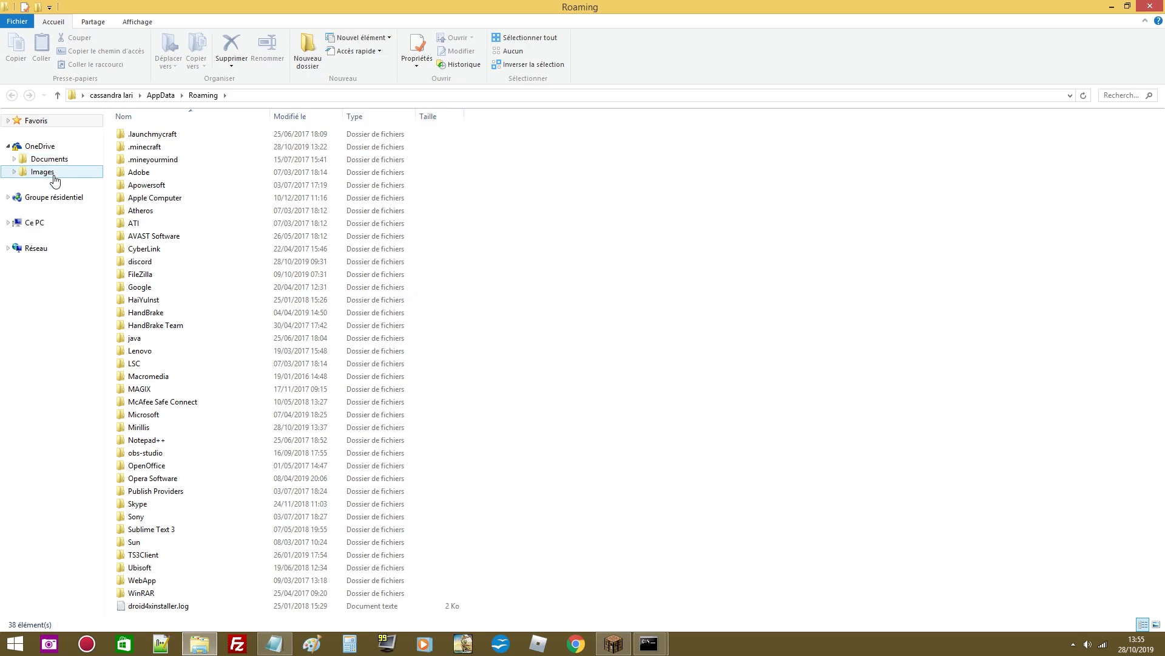
pyautogui.click(159, 148)
pyautogui.doubleClick(159, 148)
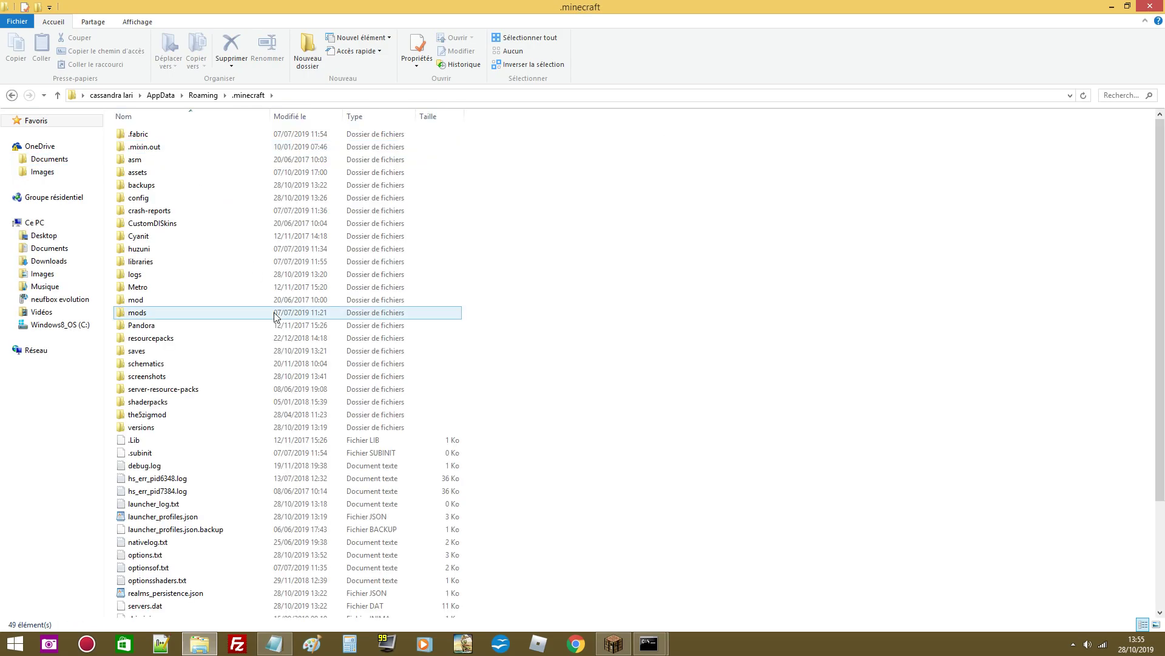
pyautogui.doubleClick(195, 318)
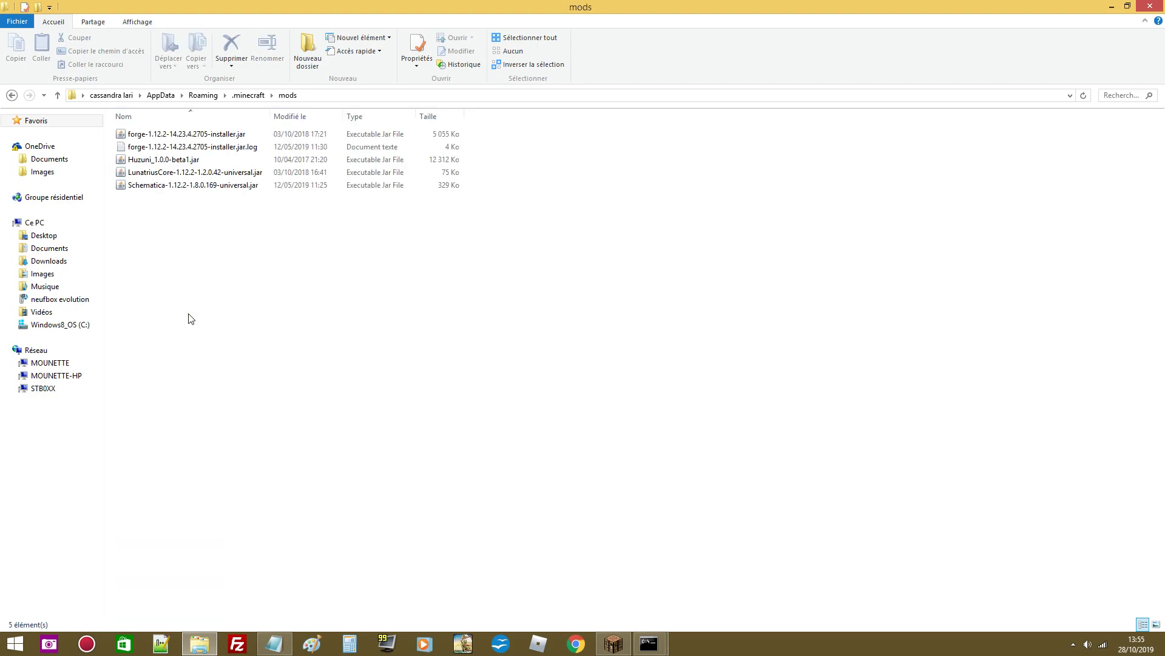
# Return to the .minecraft folder, check its versions folder for 1.14.4-XRay, and close the file window.
pyautogui.click(11, 95)
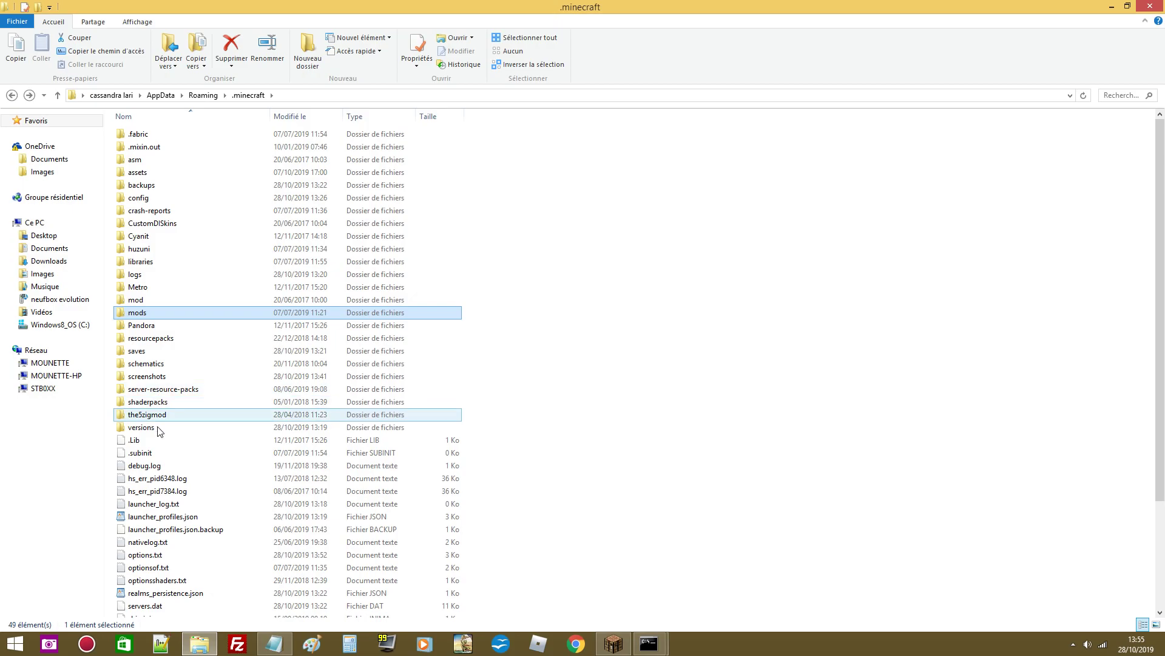
pyautogui.doubleClick(157, 428)
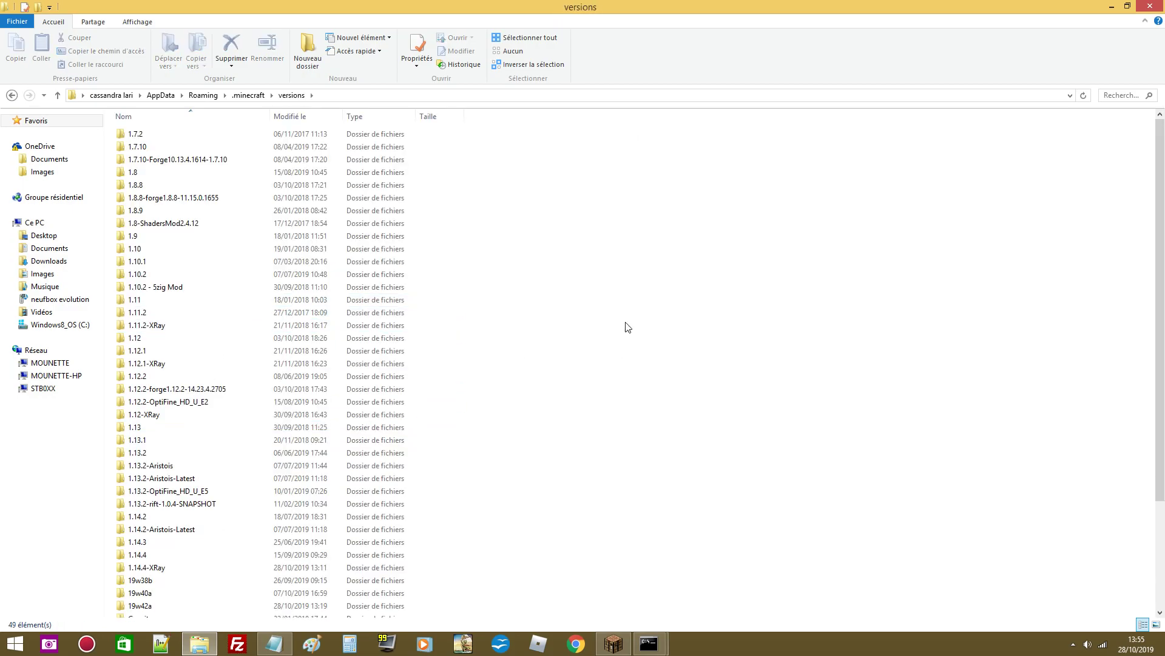
pyautogui.scroll(-4, 628, 328)
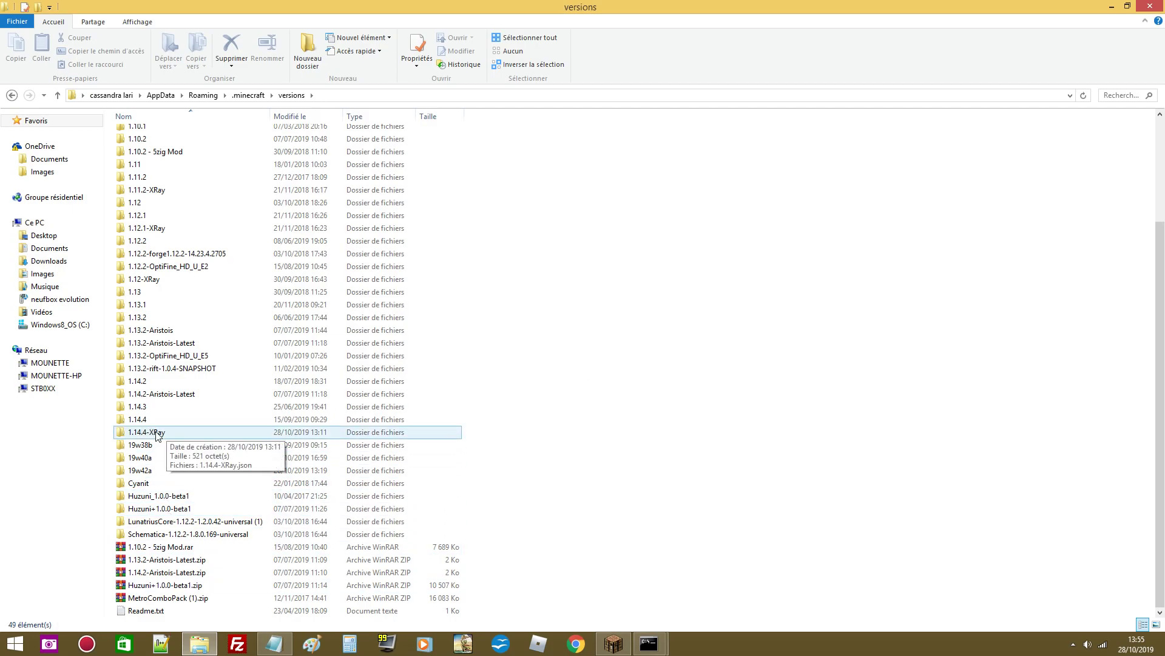
pyautogui.click(1151, 7)
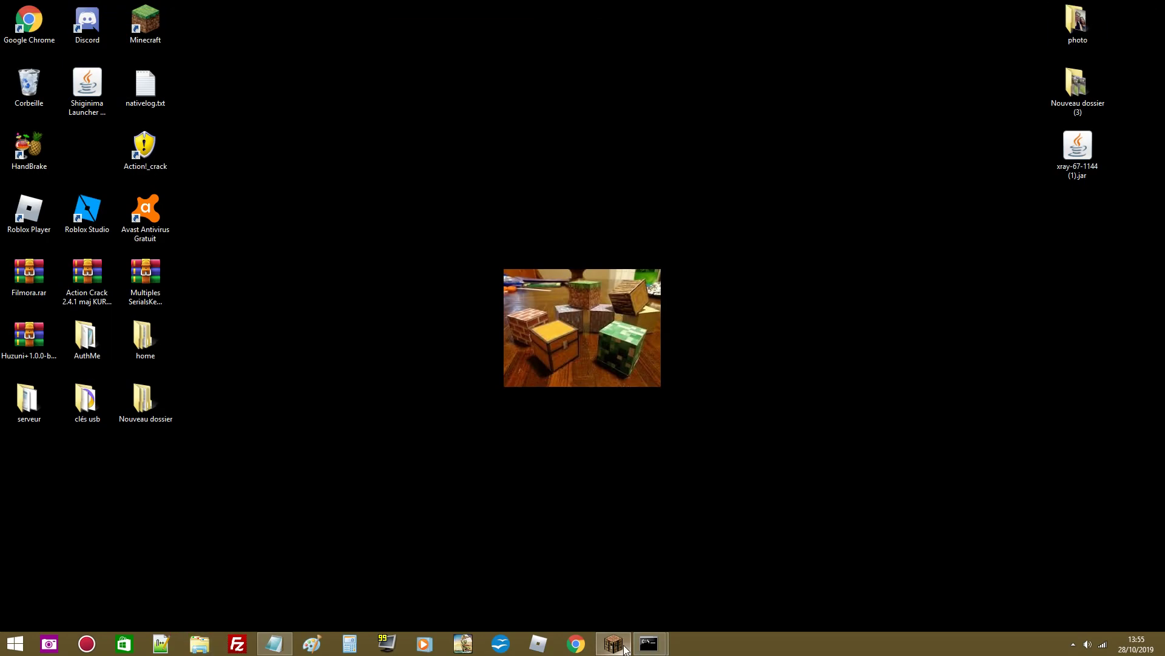
# Close the running Minecraft 1.14.4 game and start the Minecraft Launcher from the desktop.
pyautogui.moveTo(626, 650)
pyautogui.click(673, 545)
pyautogui.moveTo(613, 644)
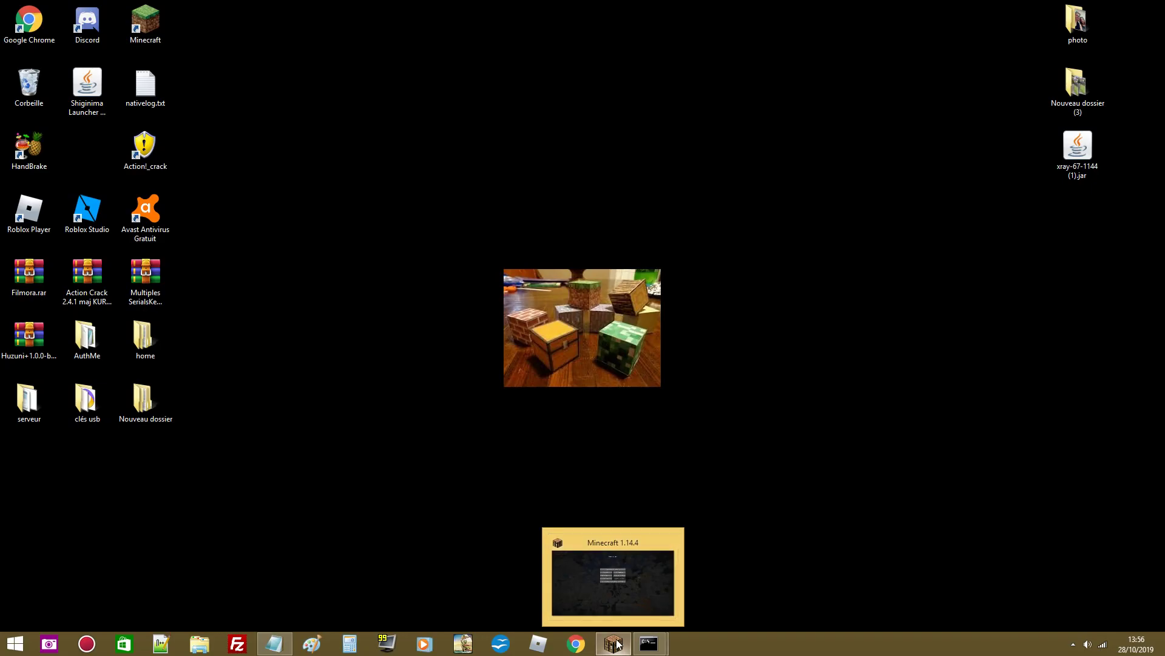
pyautogui.doubleClick(144, 25)
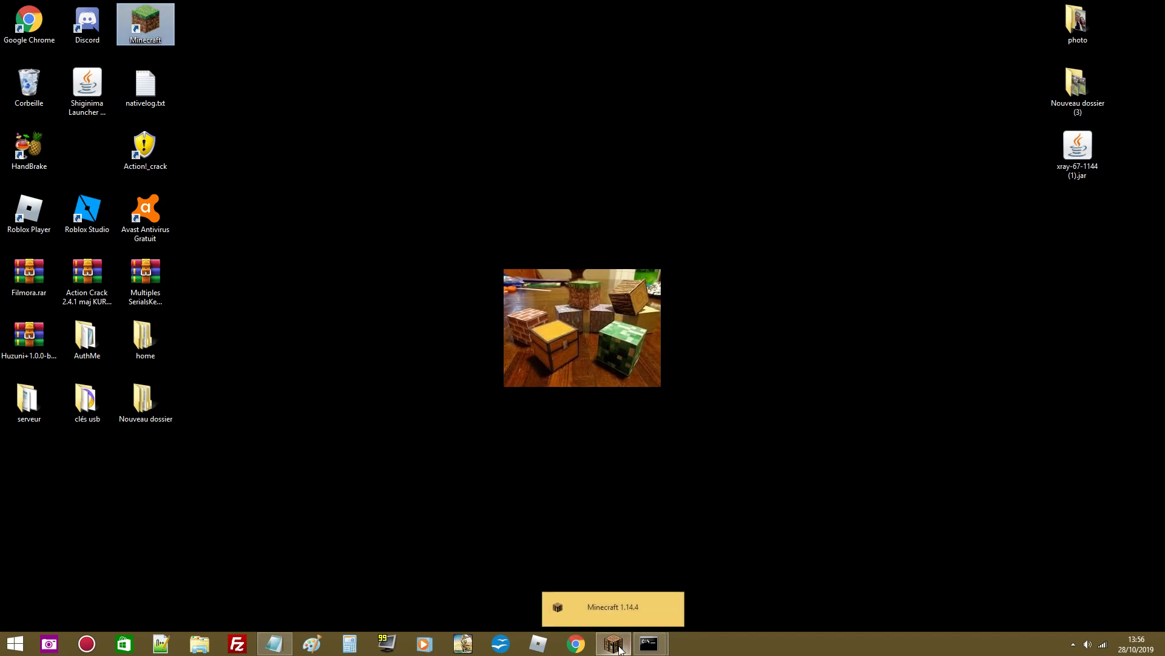
pyautogui.click(669, 607)
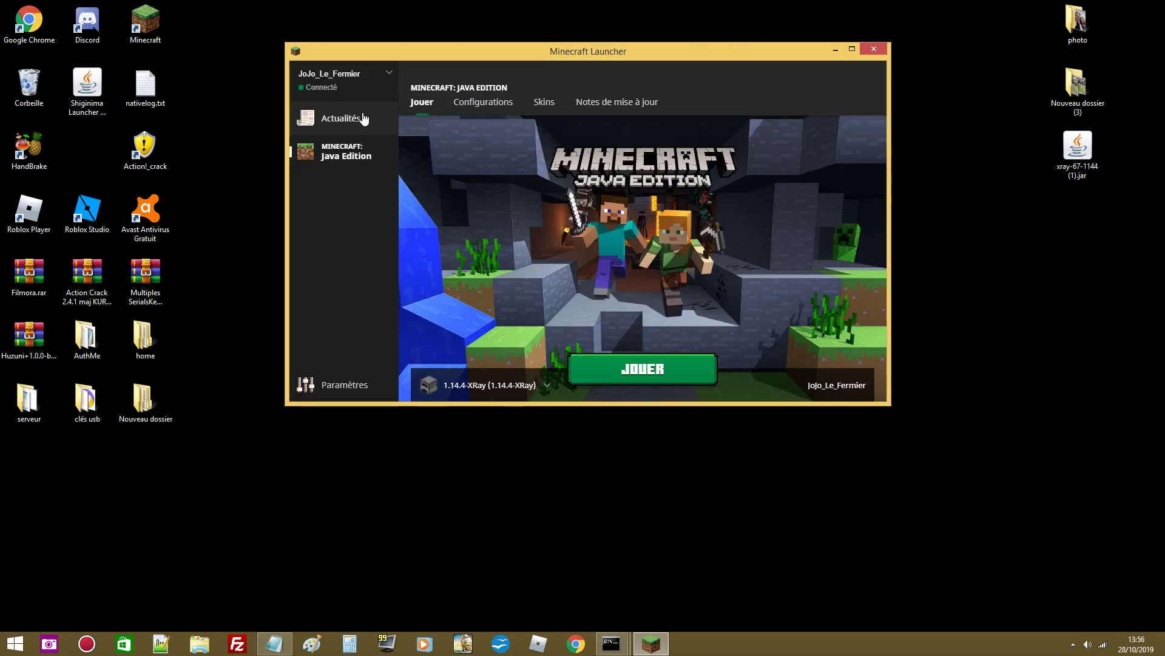
# Create a new unnamed launcher configuration that uses the version release 1.14.4-XRay.
pyautogui.click(493, 109)
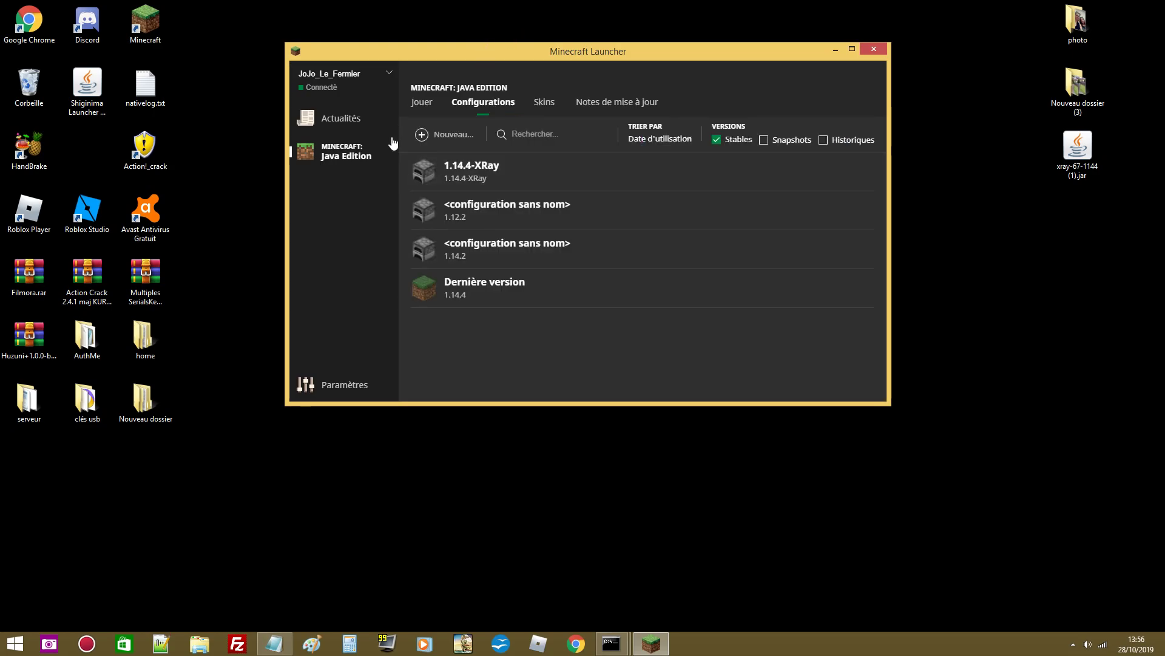
pyautogui.click(451, 140)
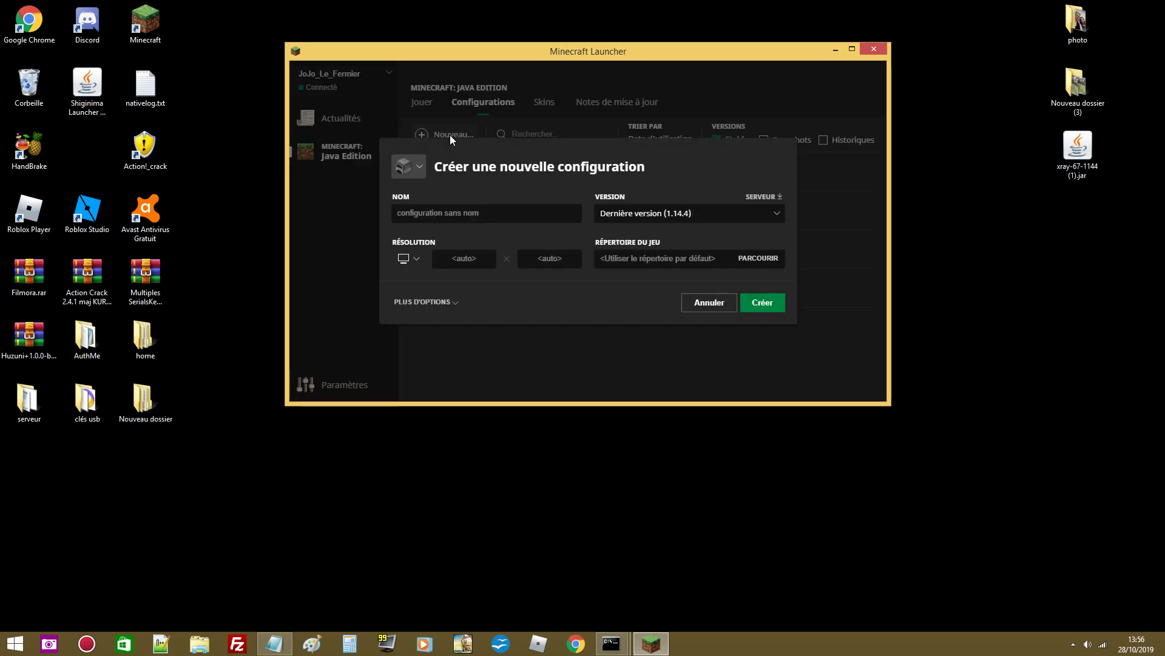
pyautogui.click(756, 217)
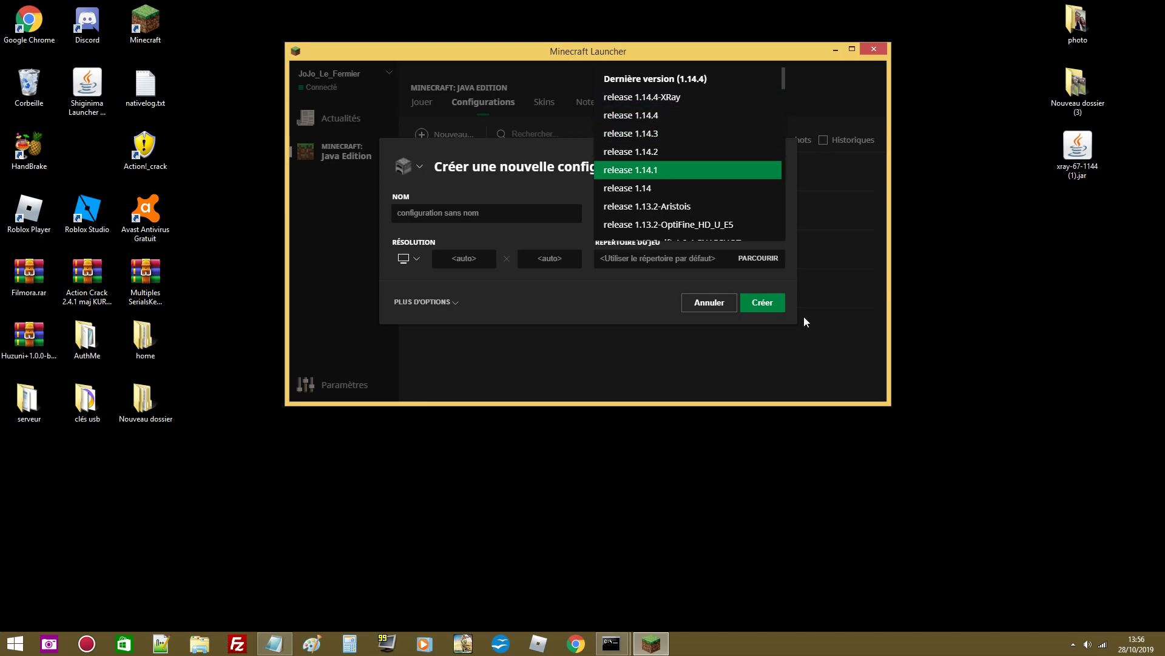
pyautogui.click(667, 99)
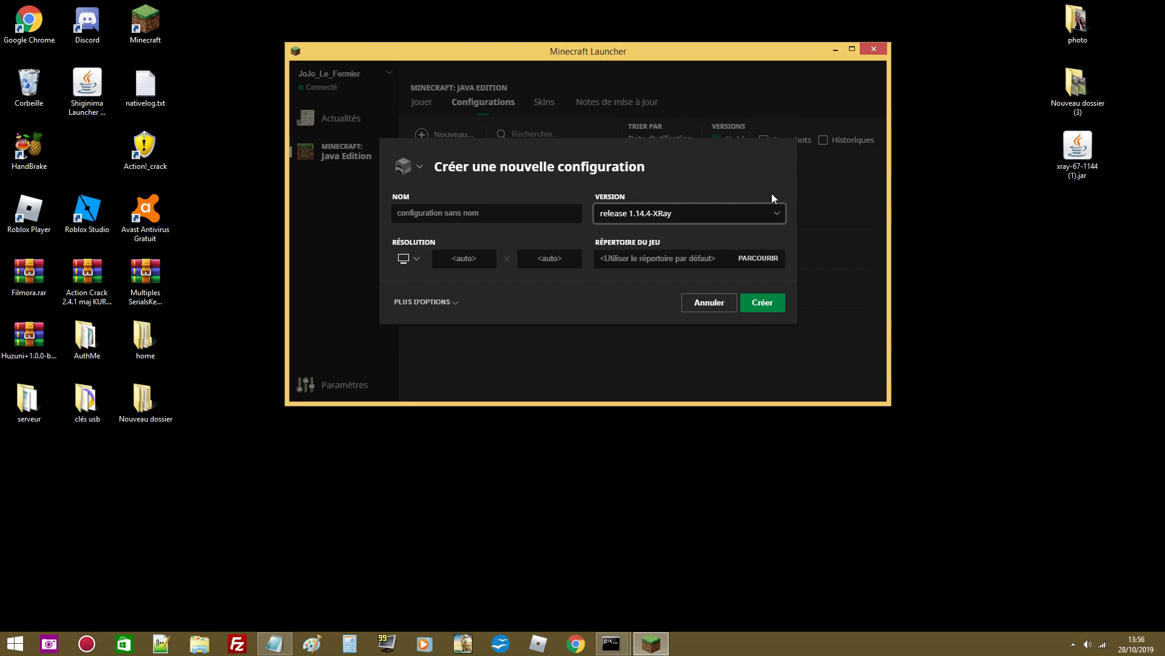
pyautogui.click(770, 306)
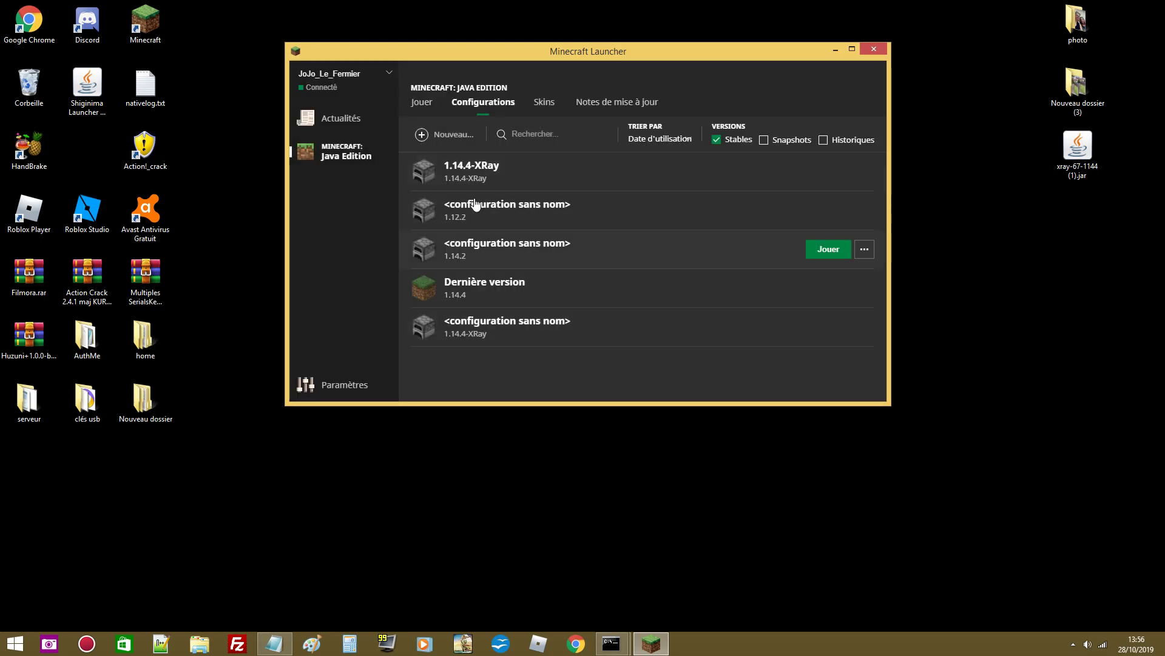
# Launch the game with the 1.14.4-XRay configuration and dismiss the duplicate-launch warning.
pyautogui.click(831, 177)
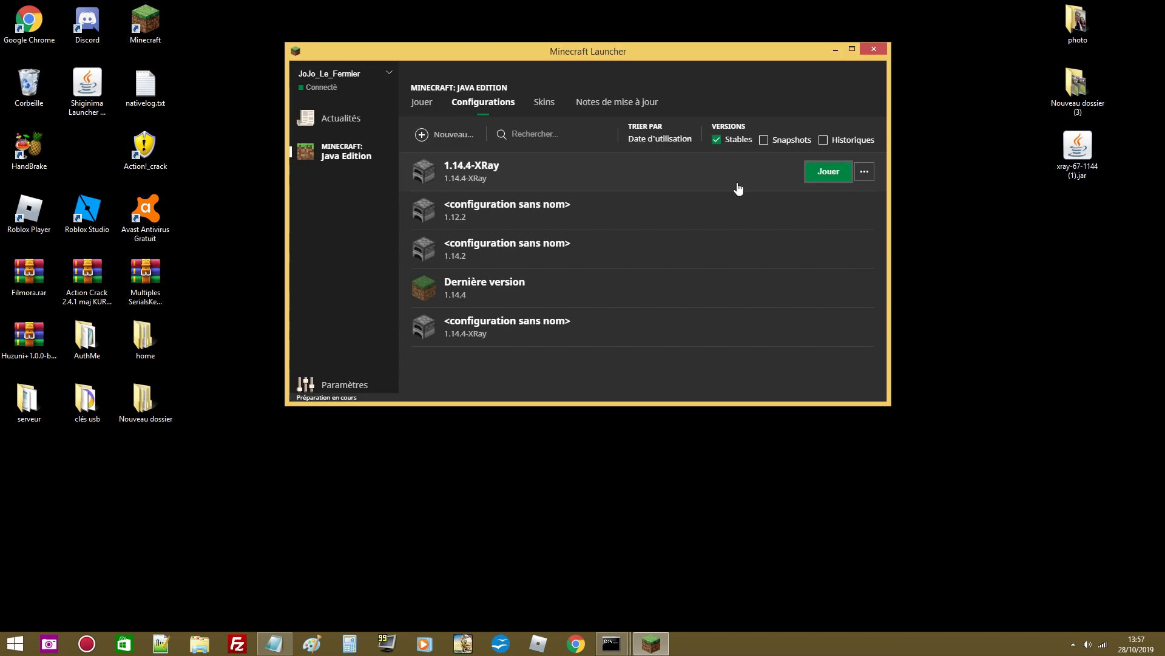
pyautogui.click(830, 175)
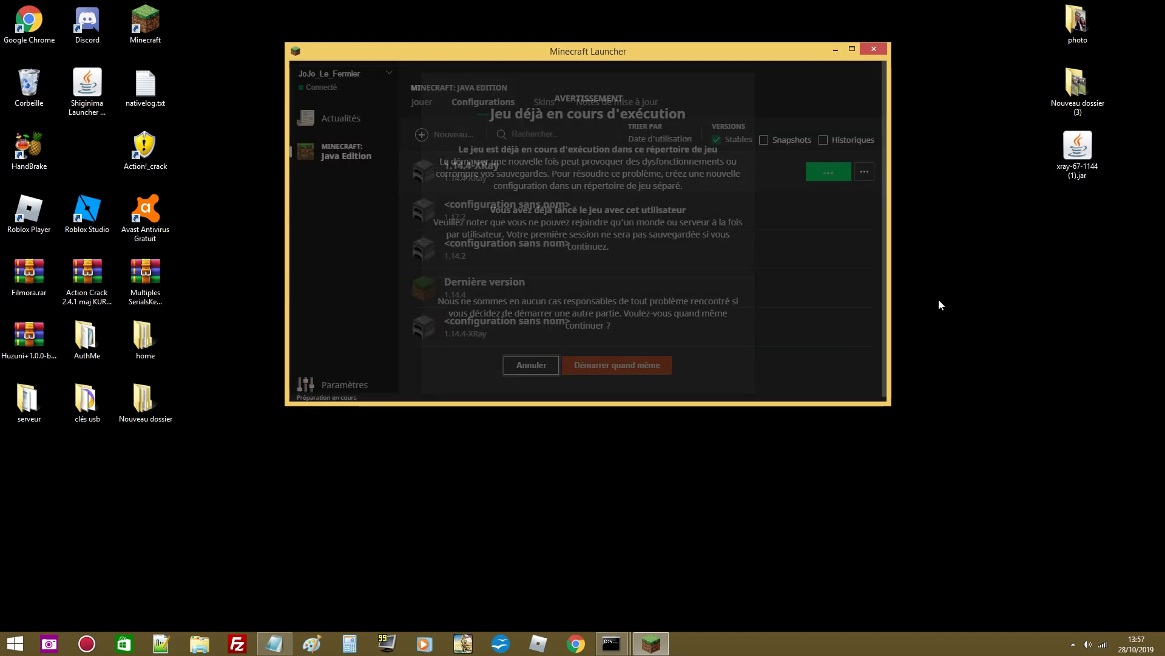
pyautogui.click(538, 367)
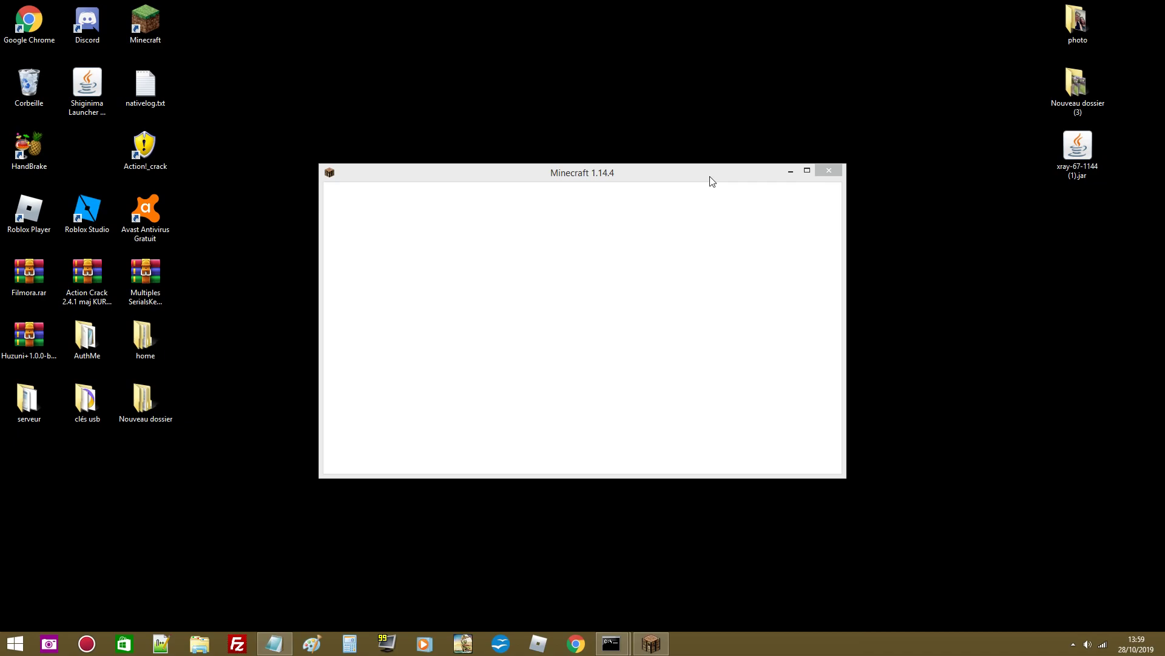
pyautogui.moveTo(712, 180); pyautogui.dragTo(722, 153)
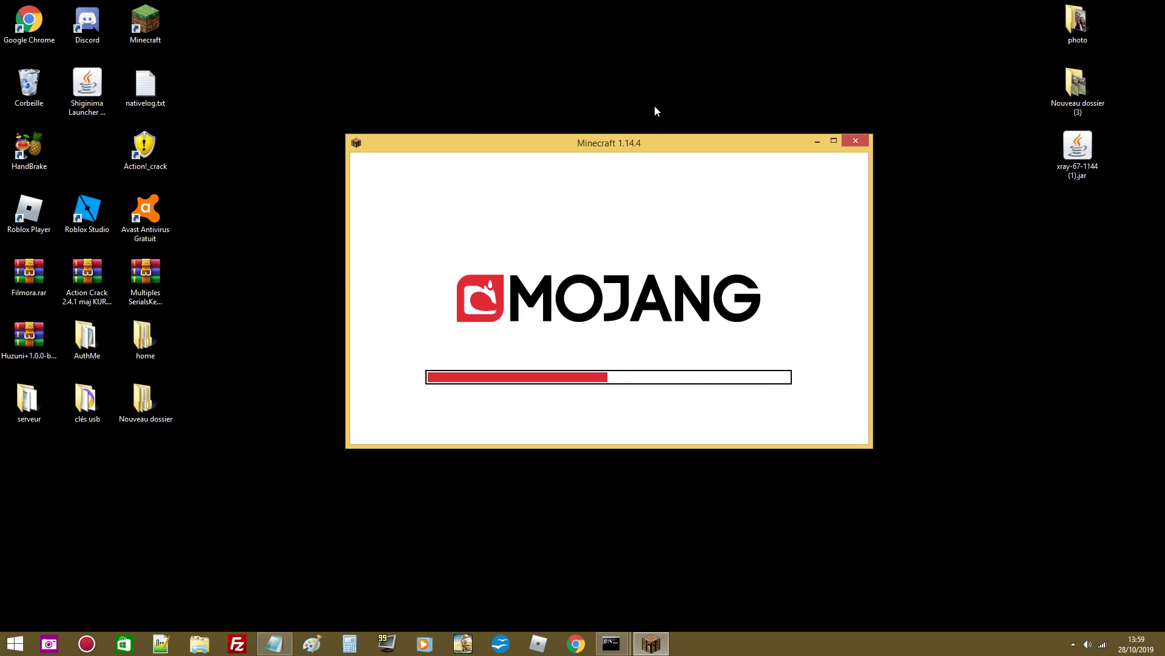
pyautogui.moveTo(664, 145); pyautogui.dragTo(591, 136)
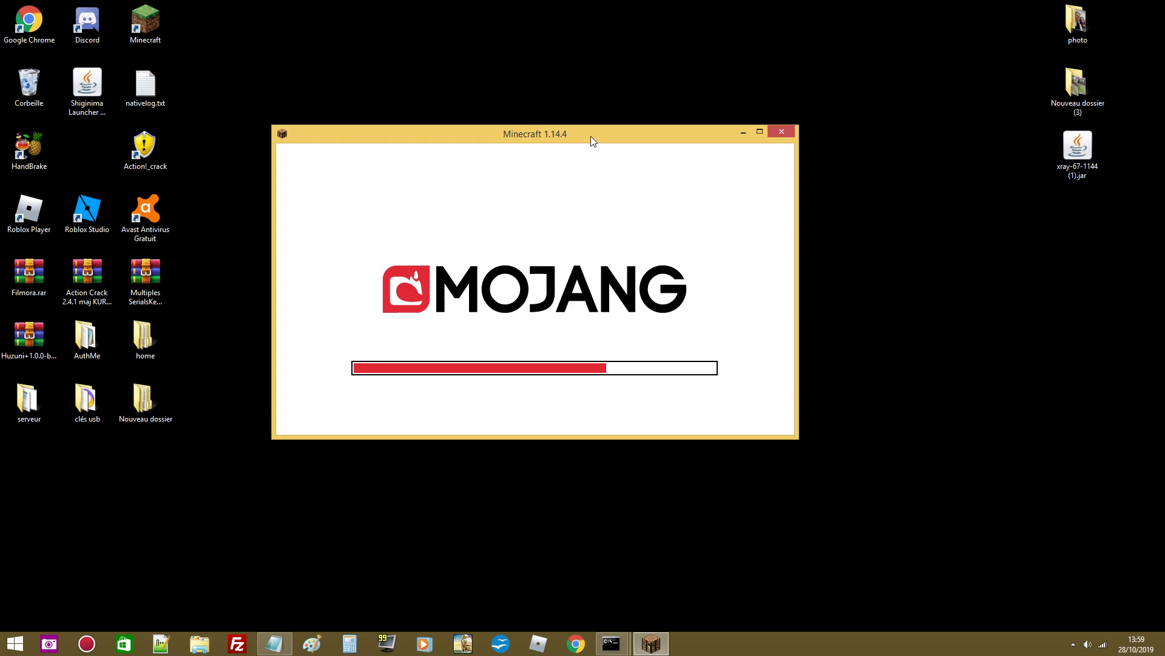
pyautogui.moveTo(650, 139); pyautogui.dragTo(734, 129)
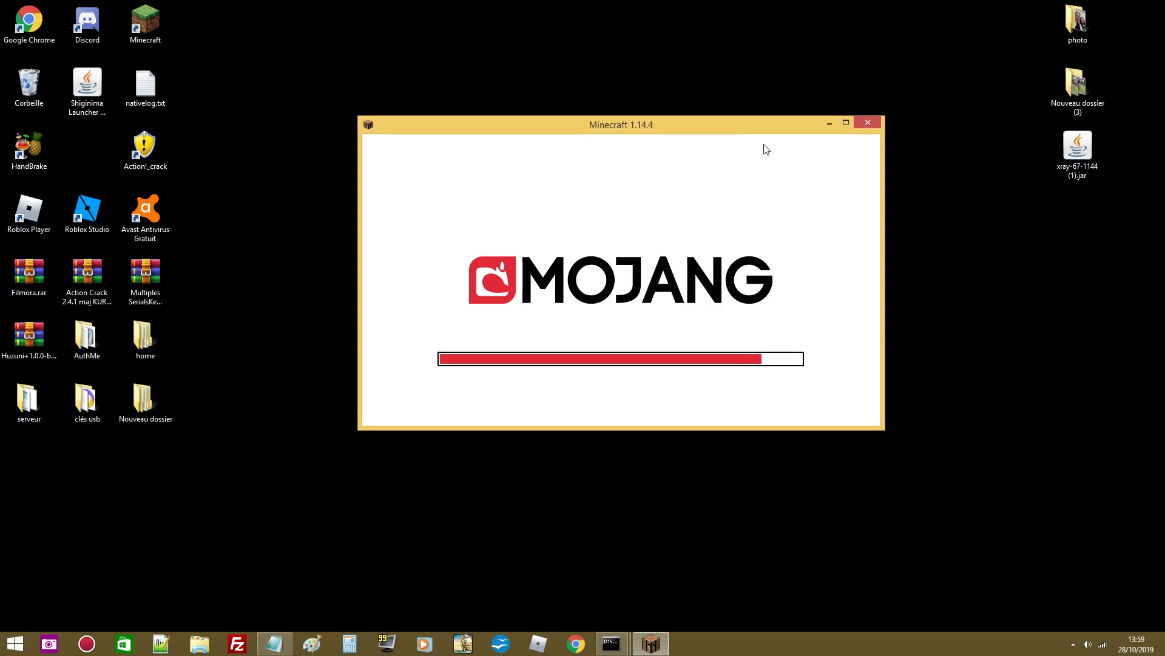
pyautogui.moveTo(697, 119); pyautogui.dragTo(722, 130)
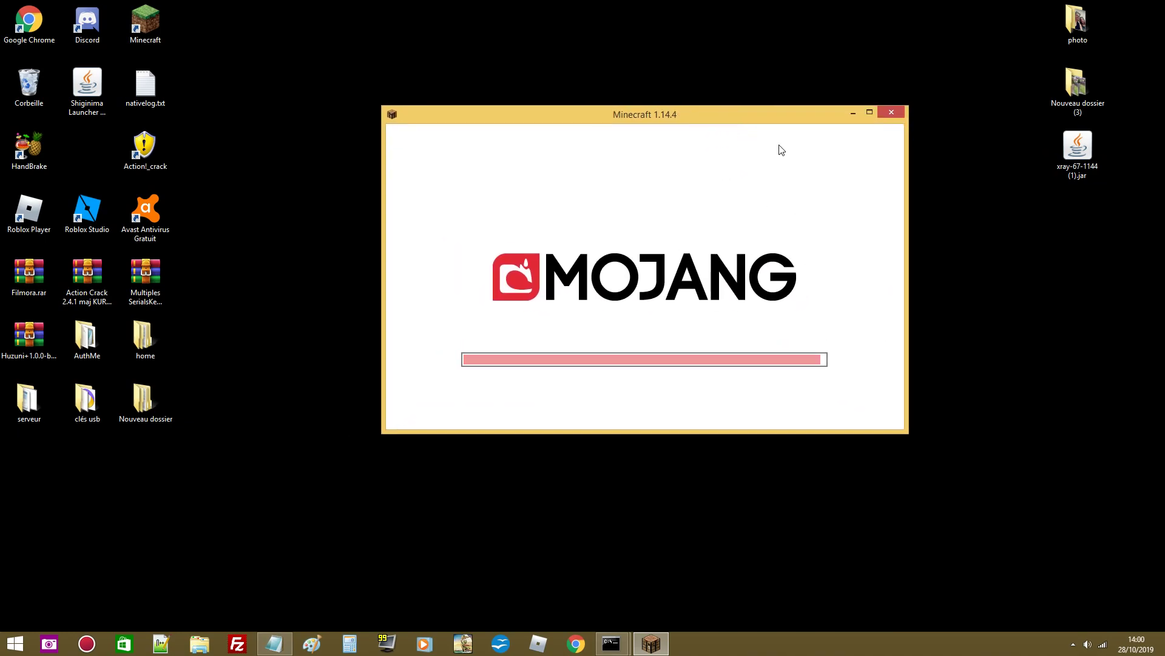
# Maximize the game window and load the 1.14.4 survival world named "world" from the world list.
pyautogui.click(869, 113)
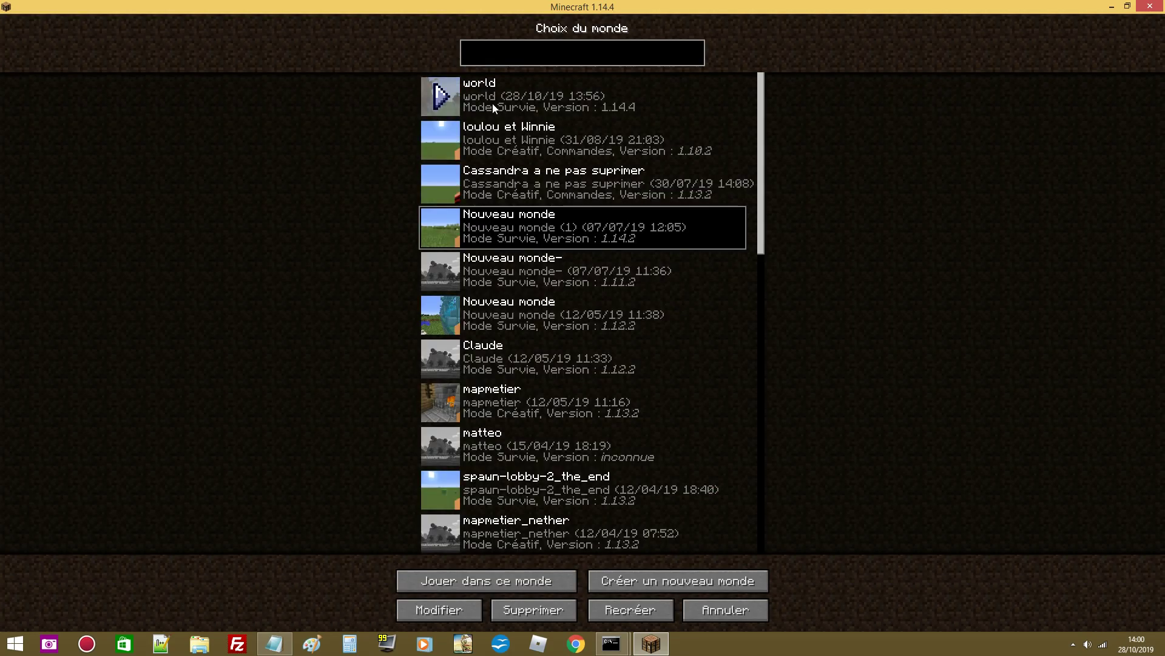
pyautogui.click(494, 104)
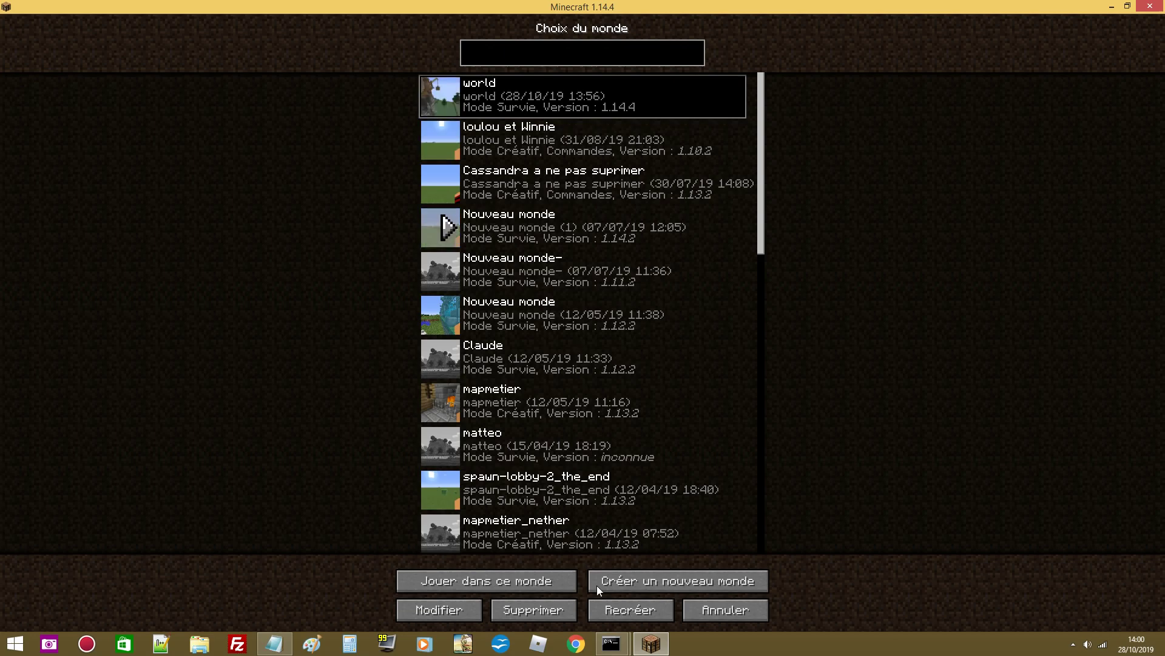
pyautogui.click(508, 586)
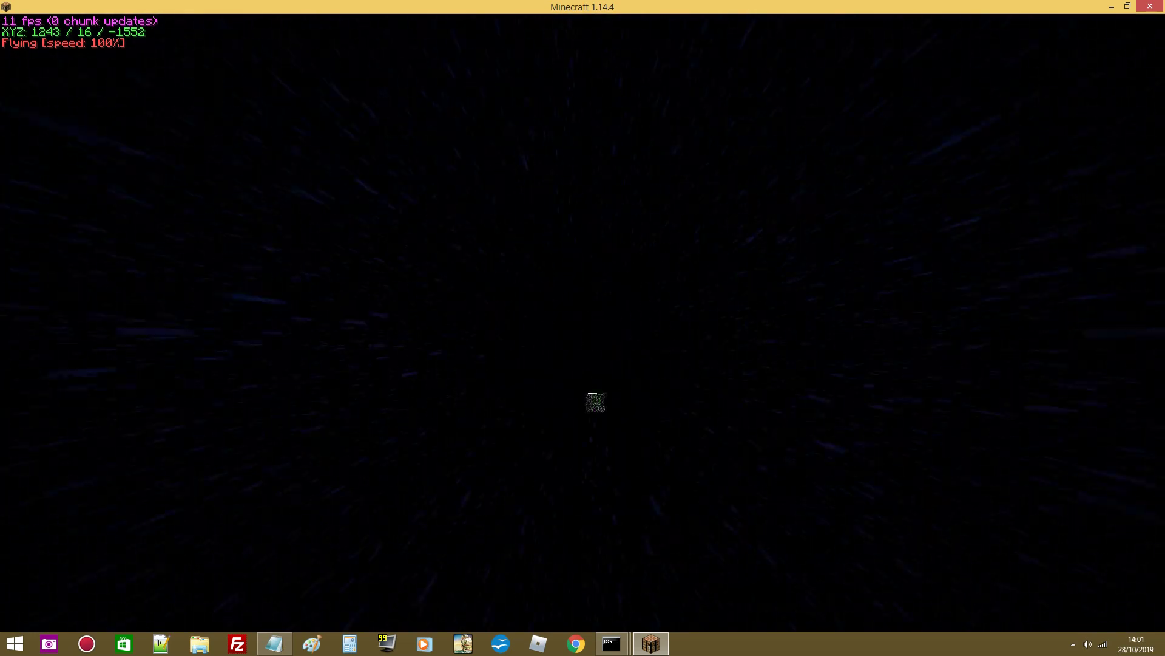
pyautogui.press('/')
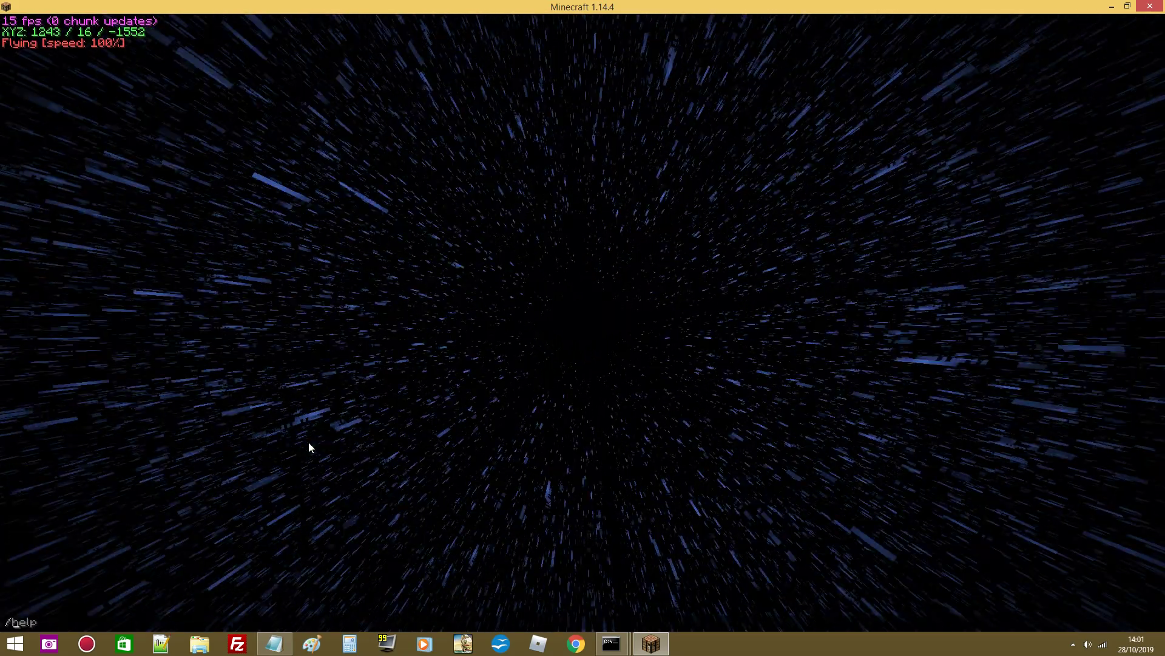
pyautogui.press('Escape')
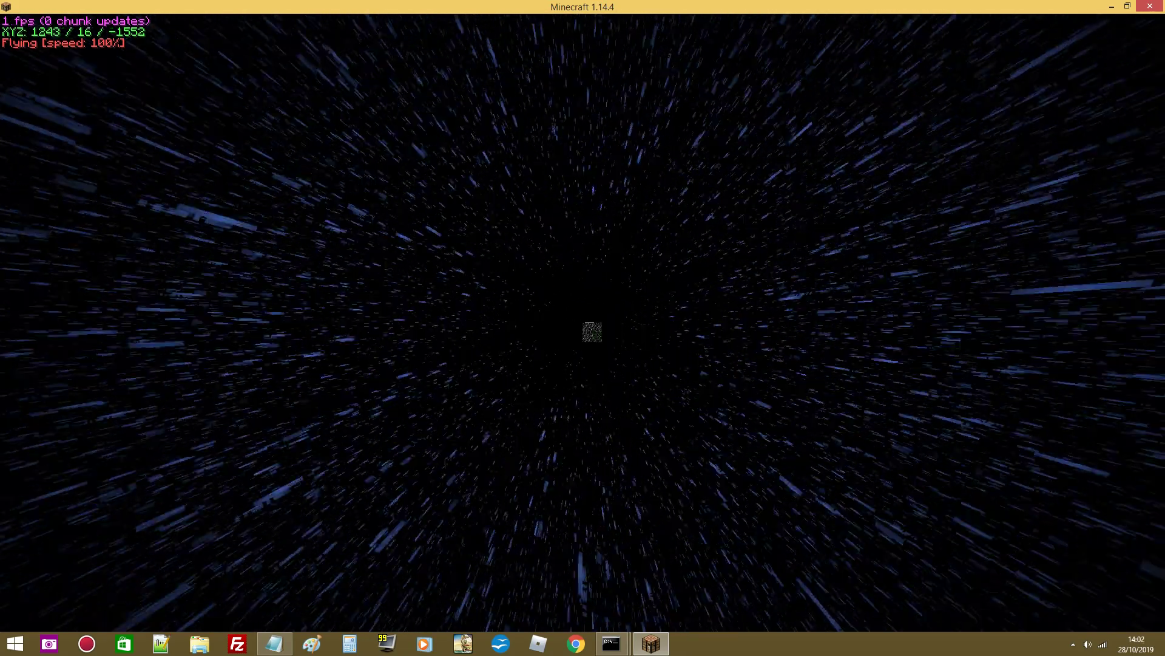
pyautogui.press('Escape')
pyautogui.press('Escape')
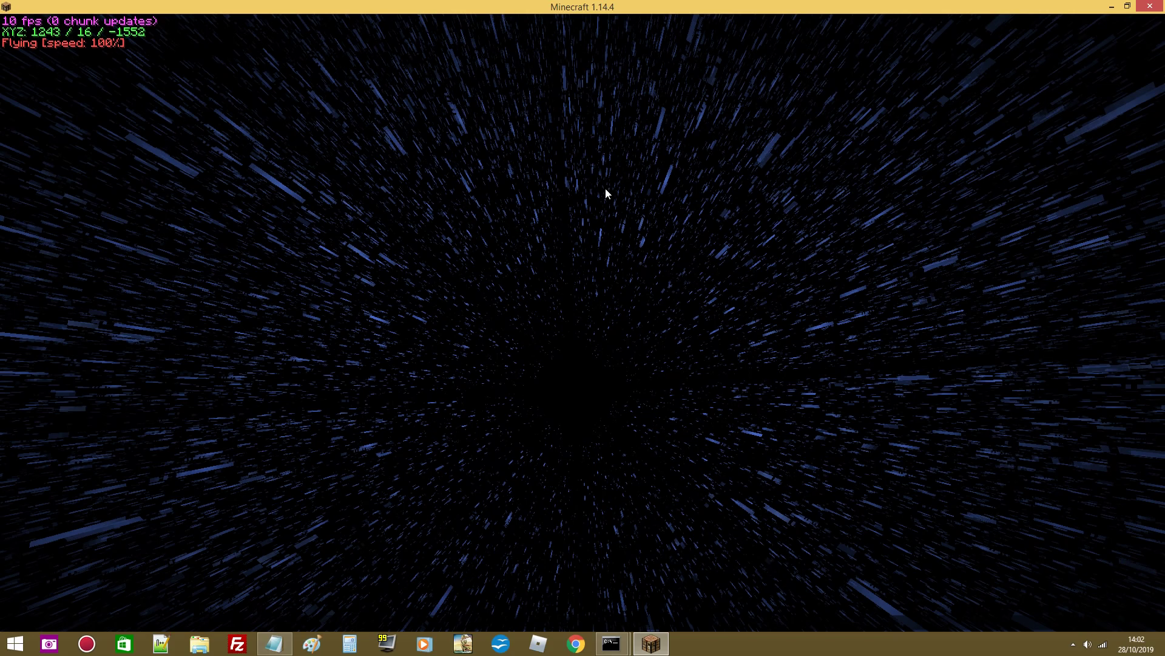
pyautogui.press('/')
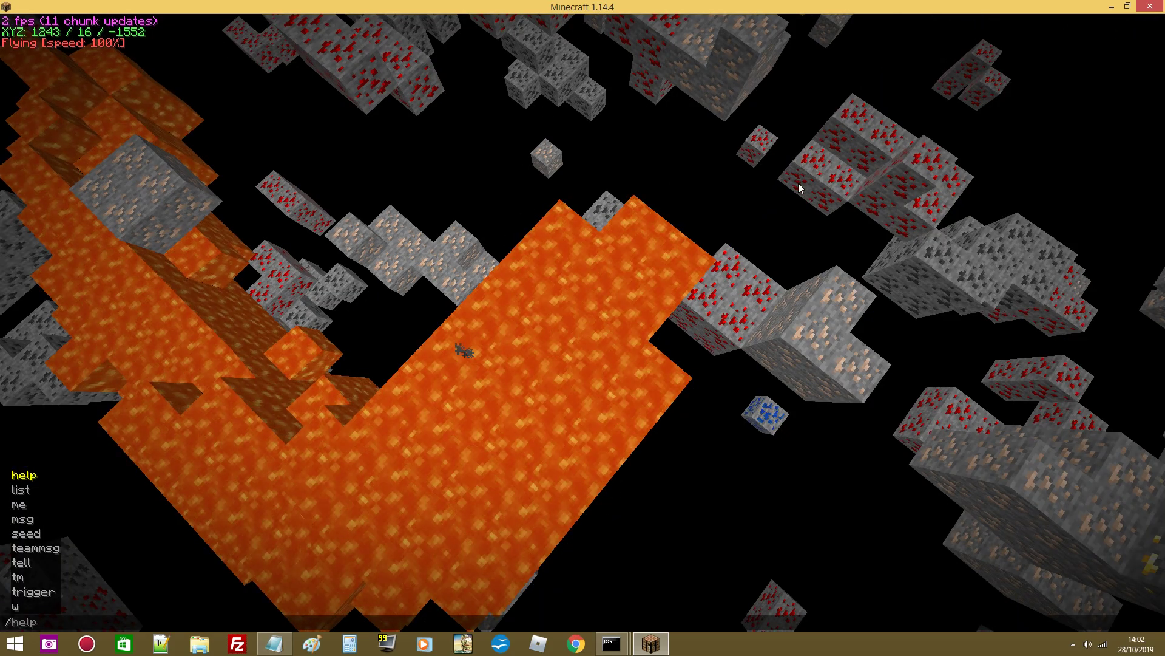
pyautogui.press('Escape')
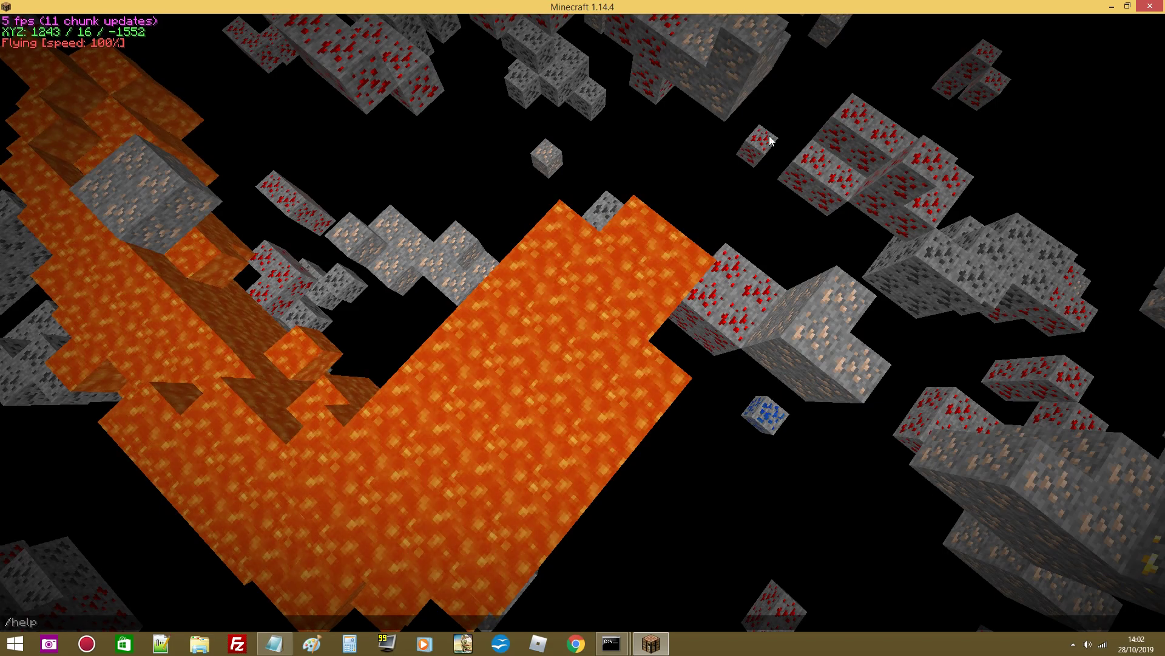
pyautogui.press('Escape')
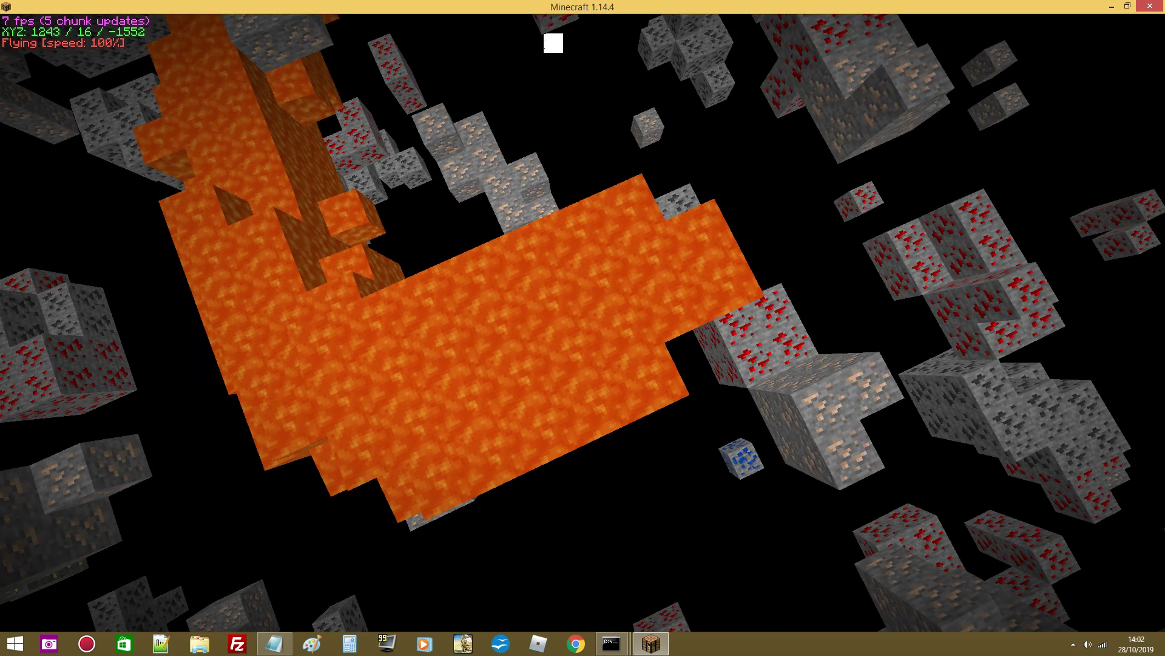